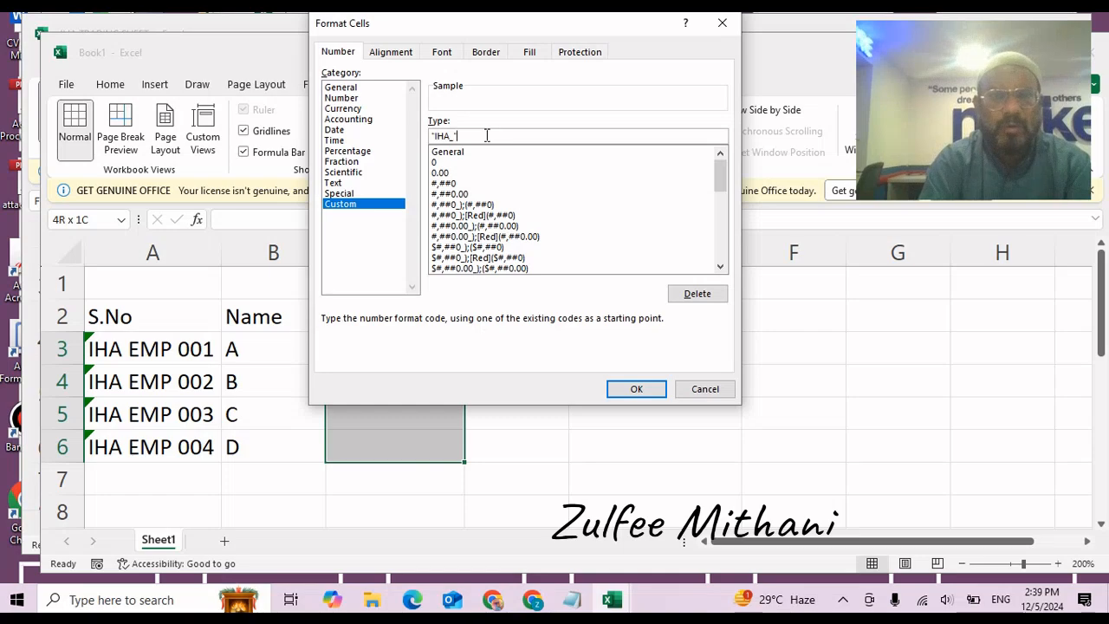
Apply the "IHA_"@ custom format and test it by entering Admin in C3.
text(@)
key(Return)
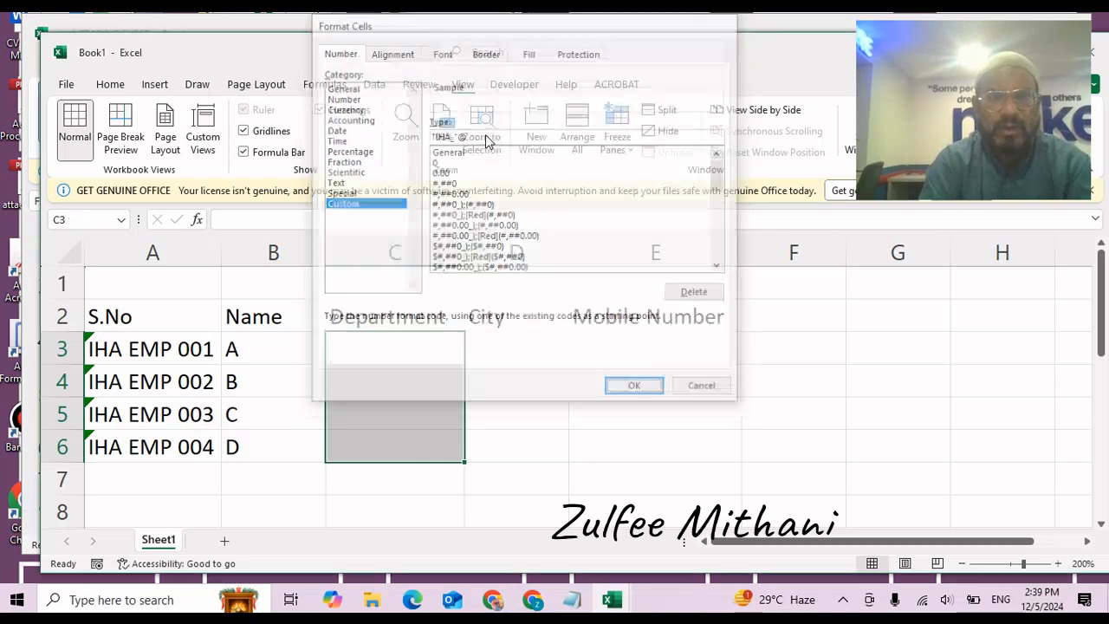
key(Down)
key(Down)
key(Up)
key(Up)
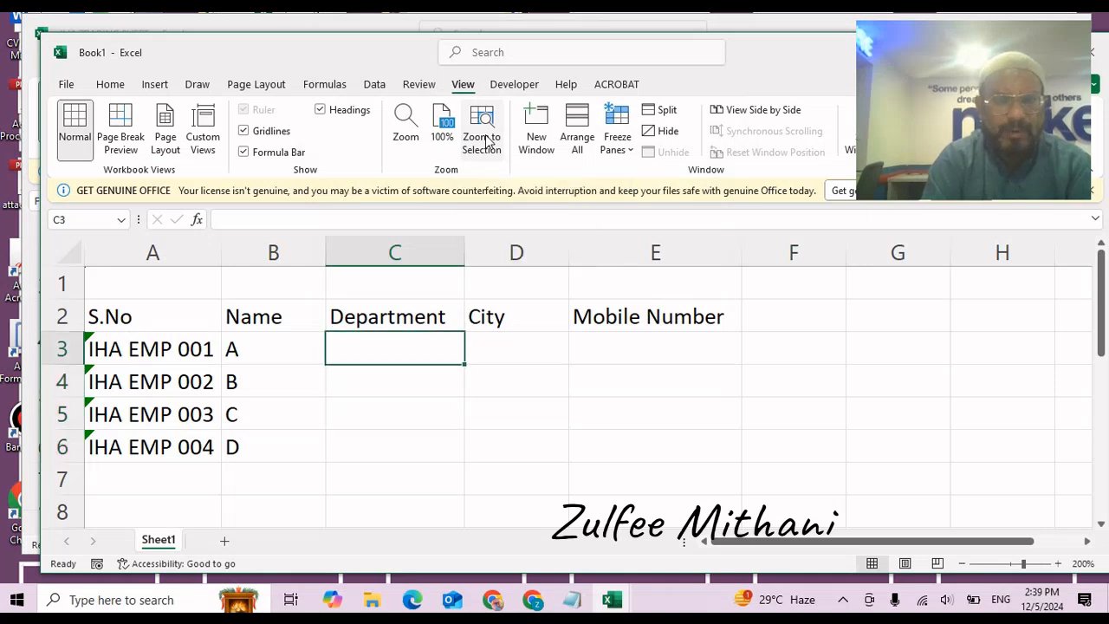
key(F2)
text(Admin)
key(Return)
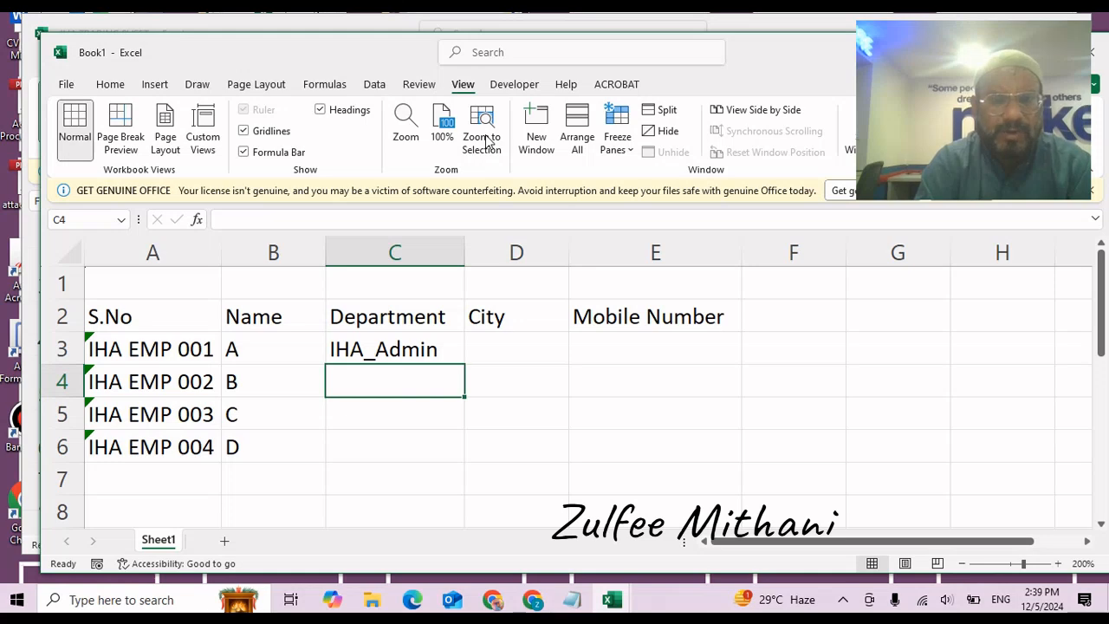
Clear the C3 test entry and add a space after IHA_ in the Department custom format.
key(Up)
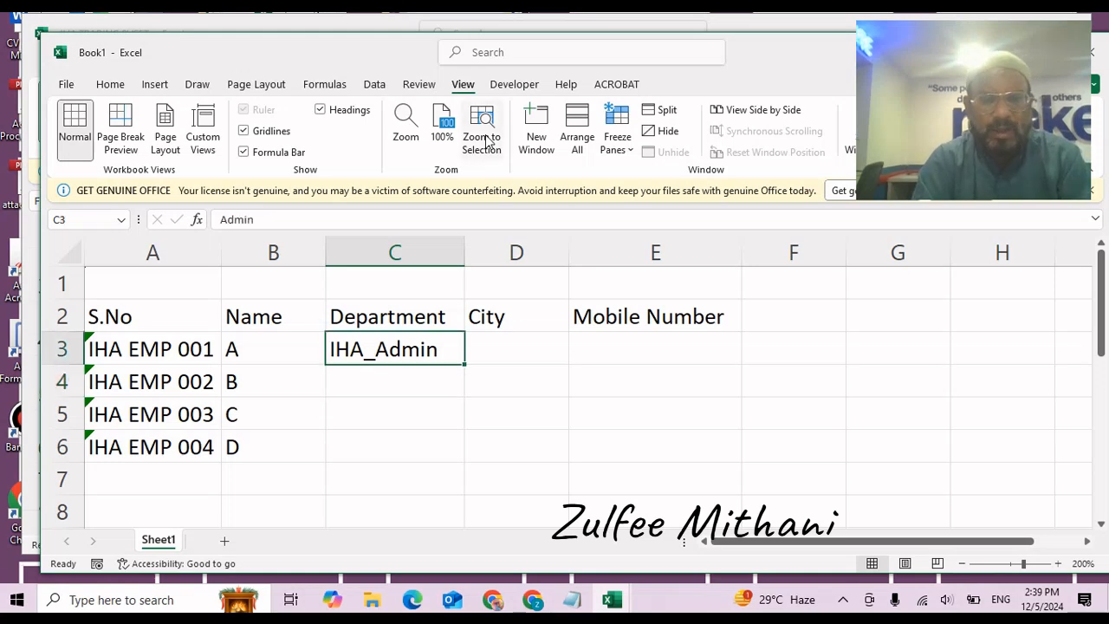
key(Delete)
key(shift+Down)
key(shift+Down)
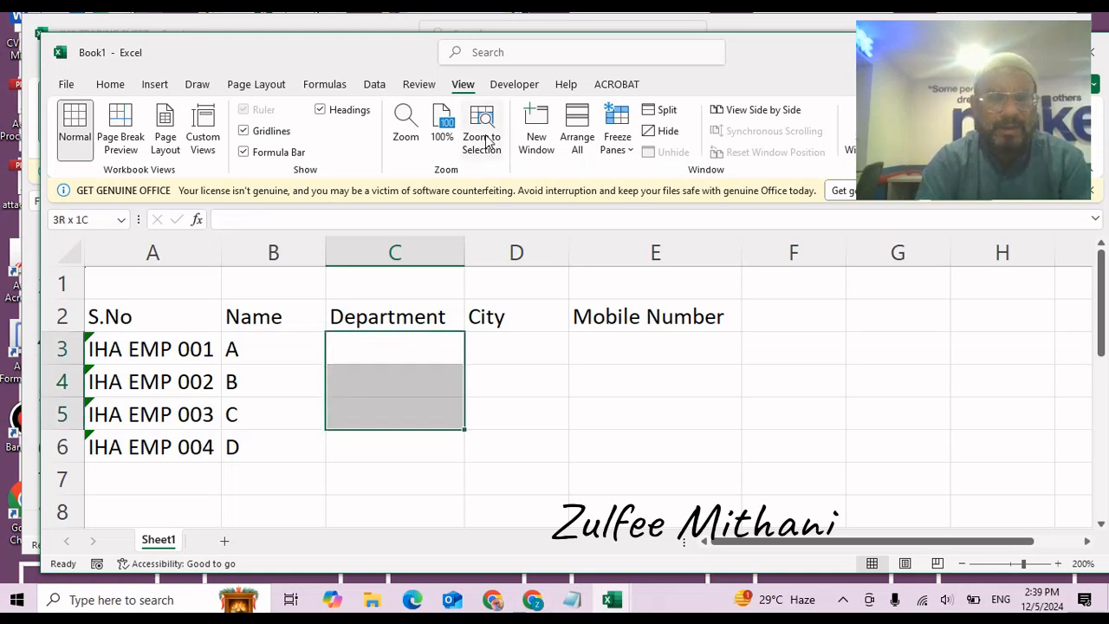
key(shift+Down)
key(ctrl+1)
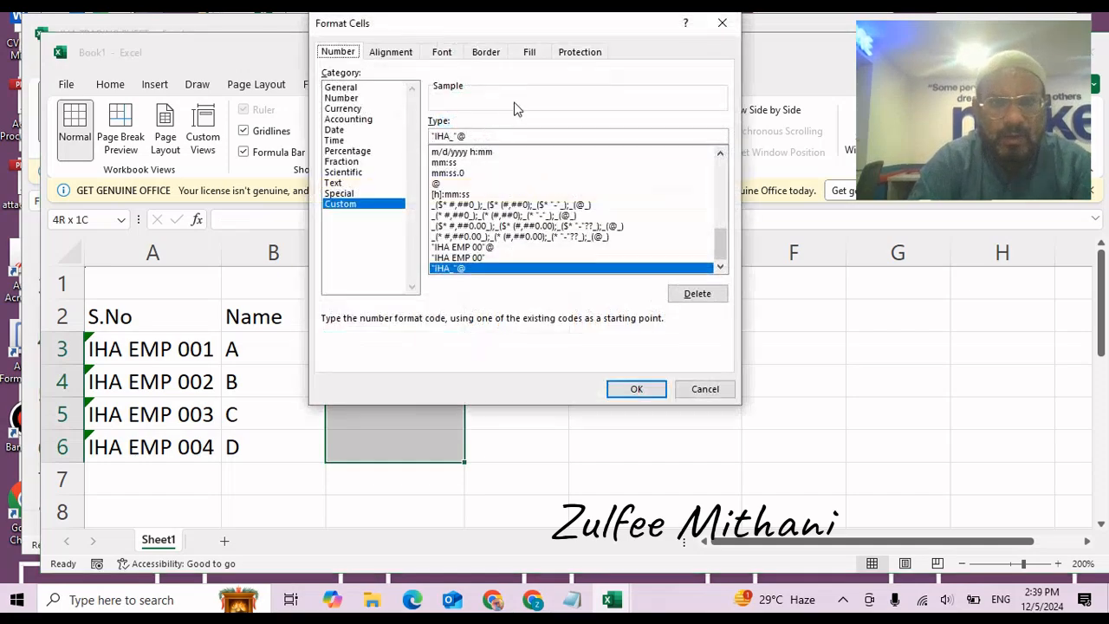
click(457, 136)
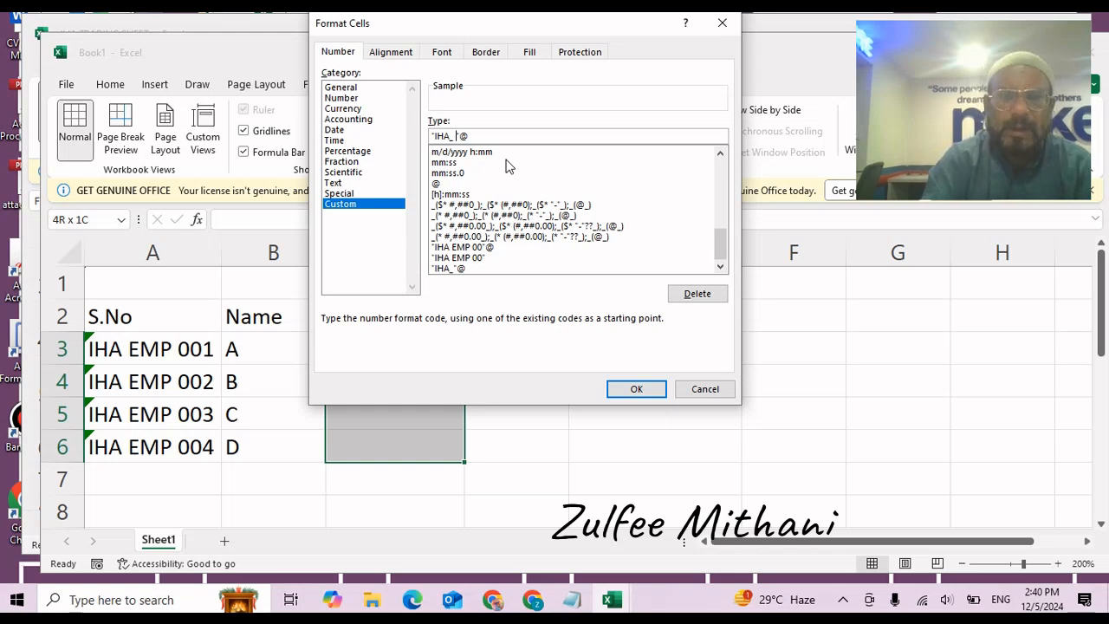
click(636, 389)
click(420, 352)
Enter Admin, HR, CS and CS1 in Department cells C3 to C6.
text(Ad)
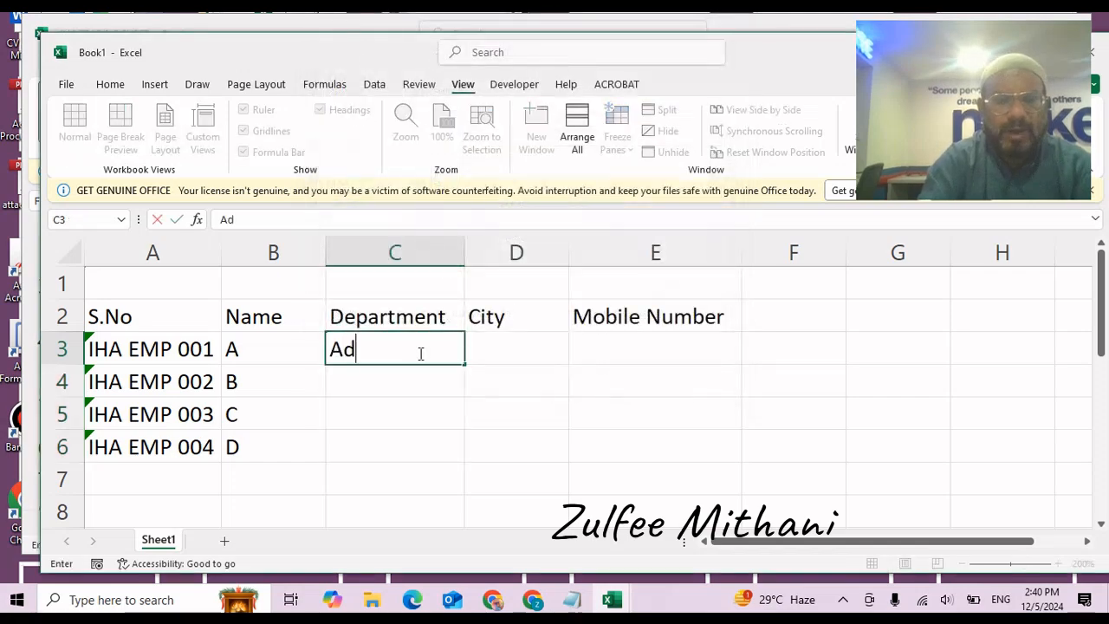
text(min)
key(Return)
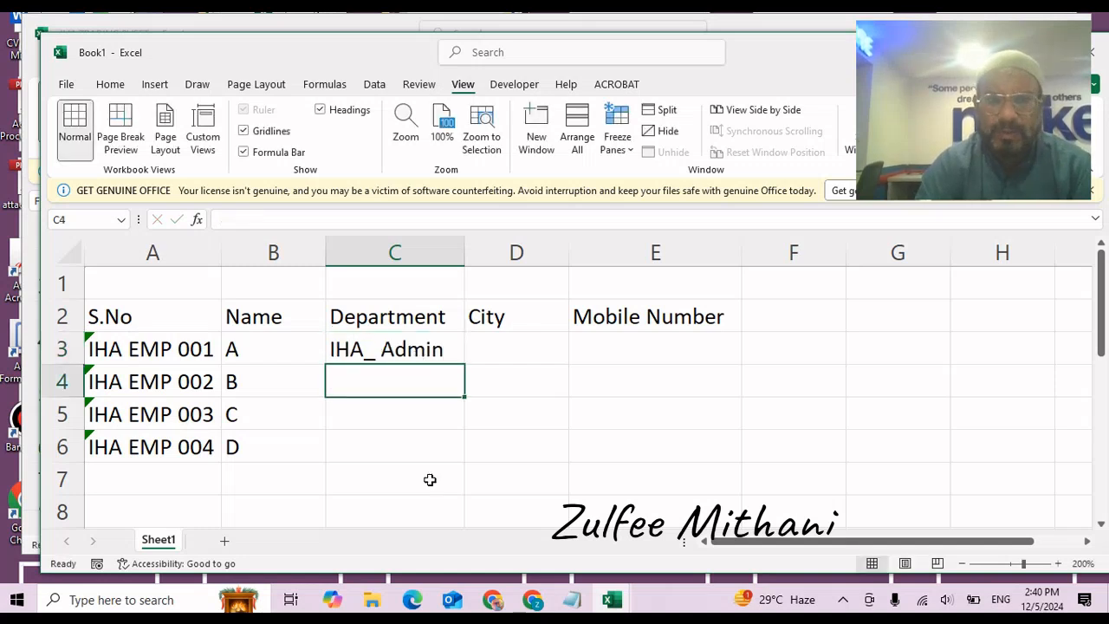
text(HR)
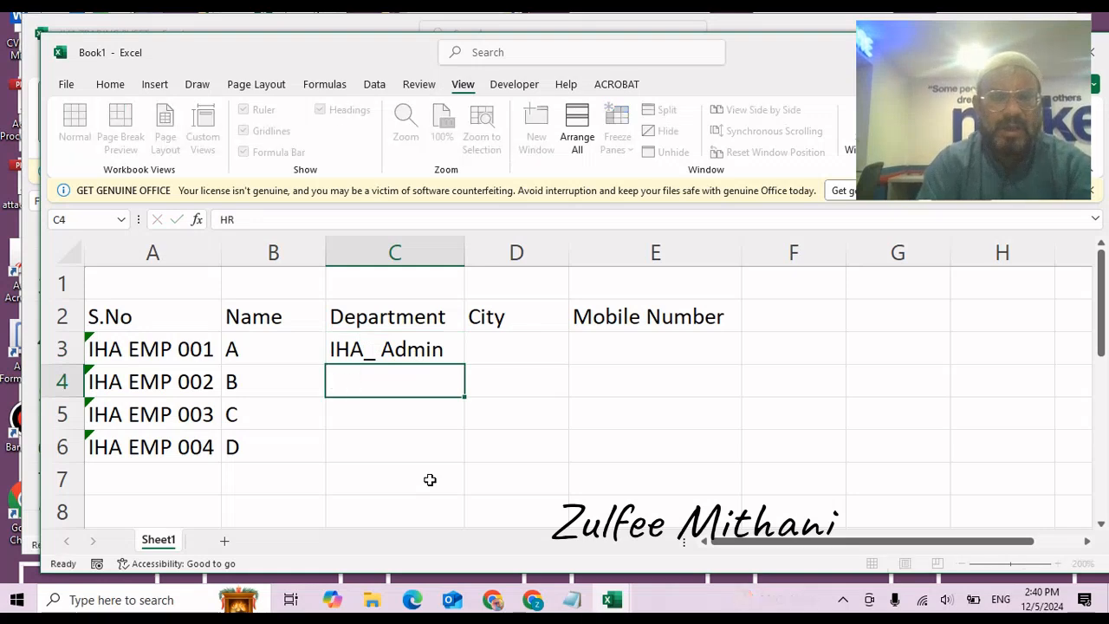
key(Return)
text(CS)
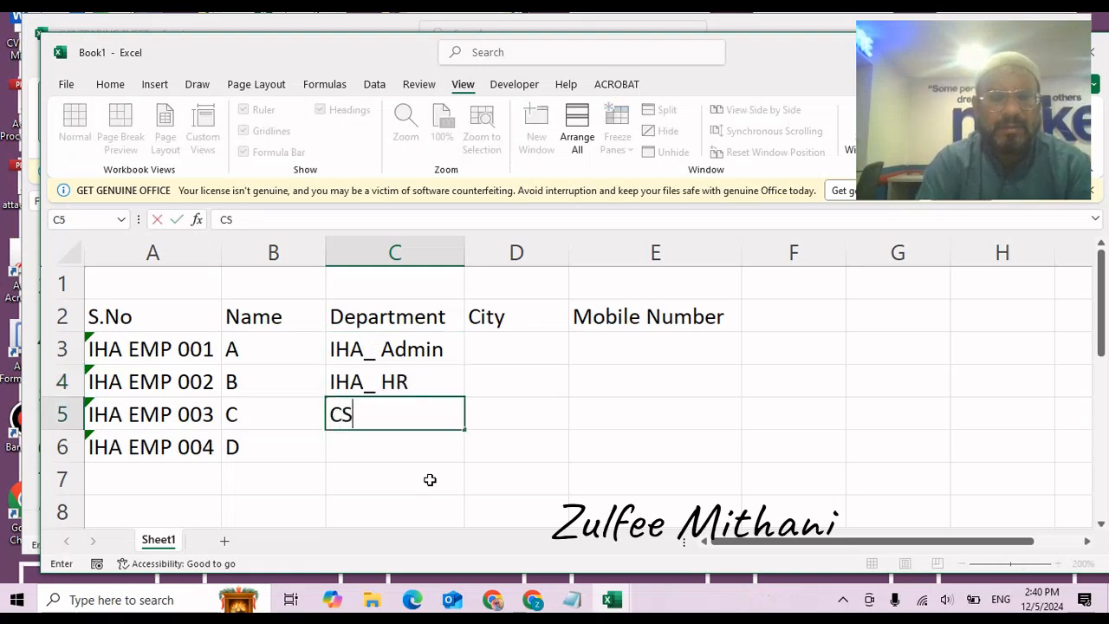
key(Return)
text(CS)
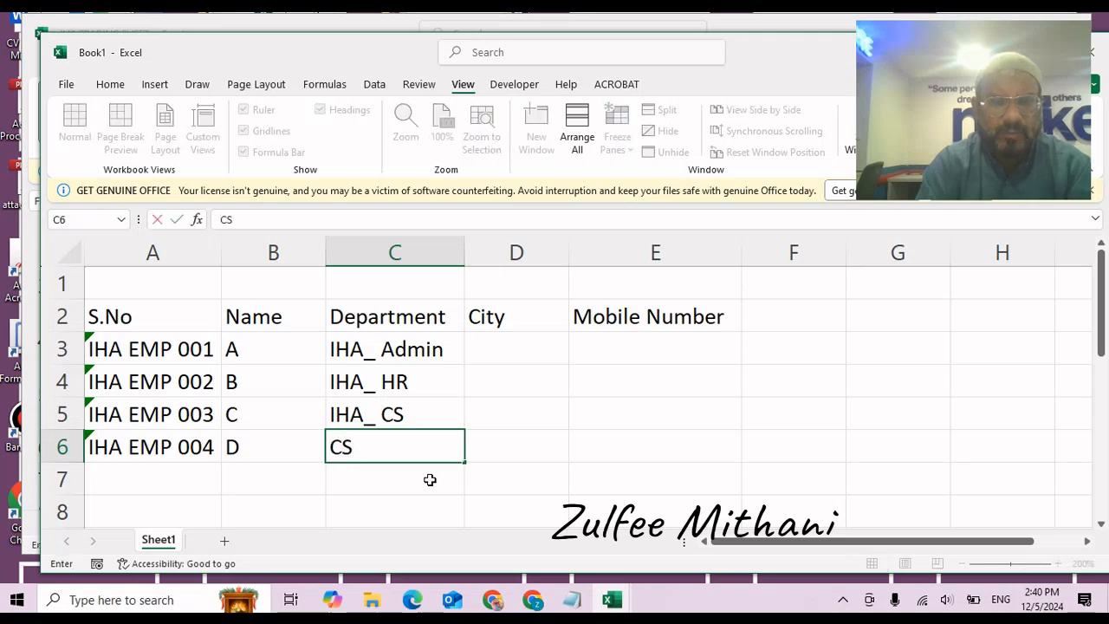
text(1)
key(Return)
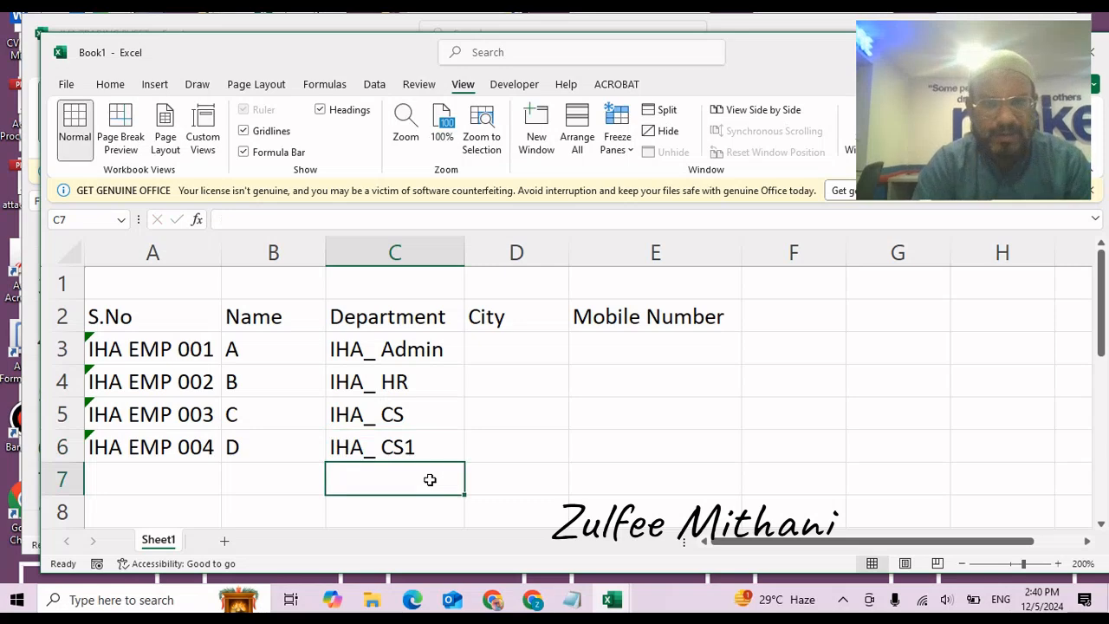
Select the City cells D3 to D6.
key(Up)
key(Up)
key(Up)
key(Up)
key(Up)
key(Right)
key(Down)
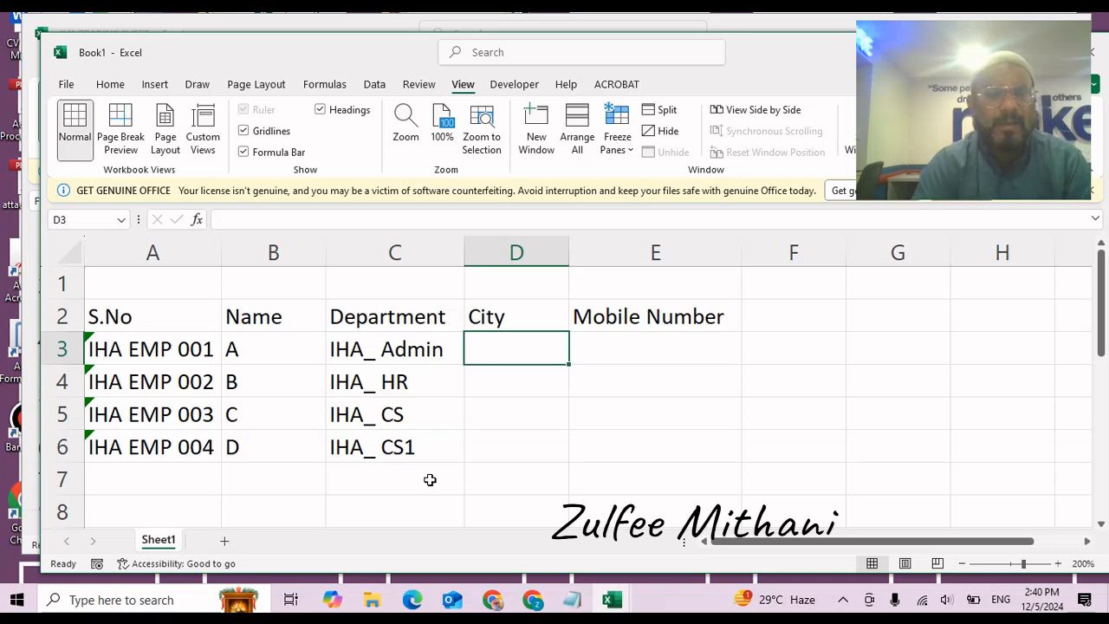
key(shift+Down)
key(shift+Down)
key(shift+Down)
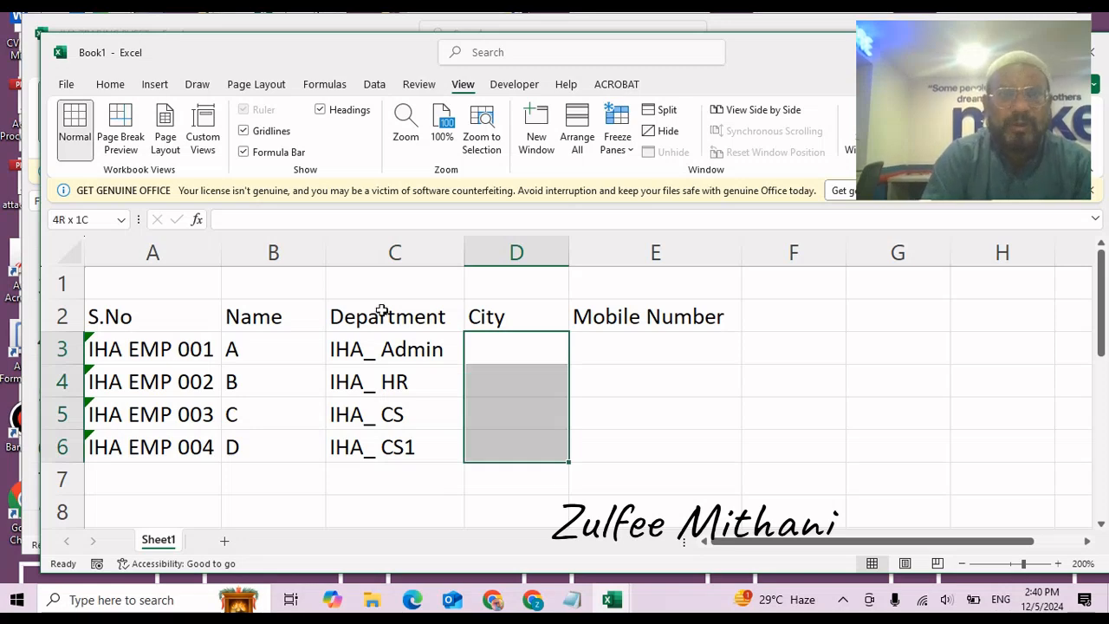
Add List data validation to D3:D6 with Karachi, Lahore, Rawalpindi, Hyderabad and Peshawar.
click(375, 84)
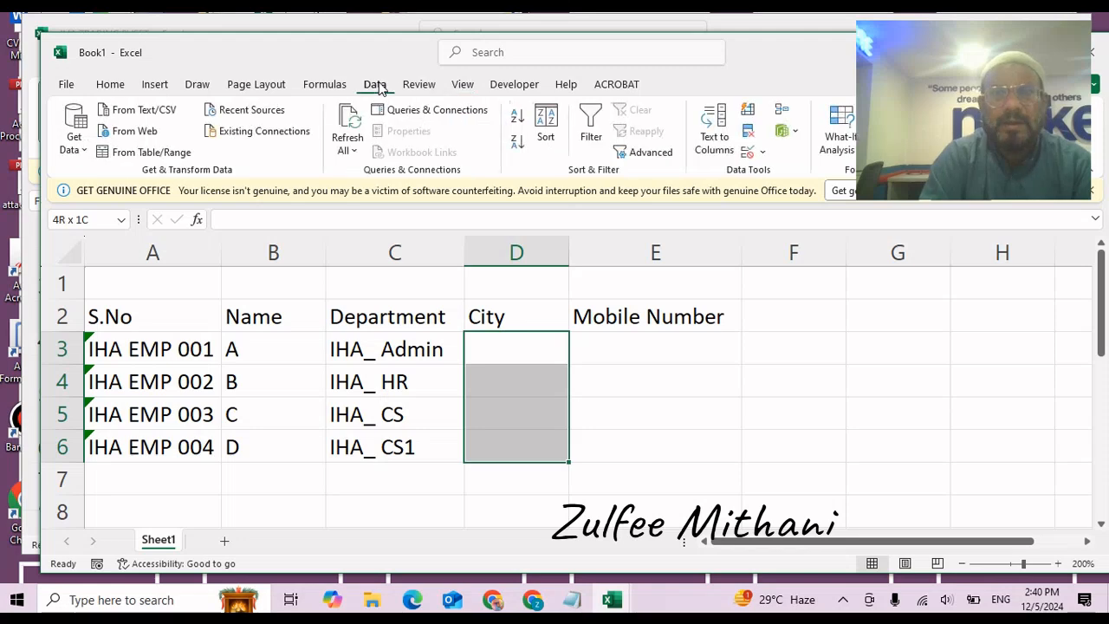
click(752, 155)
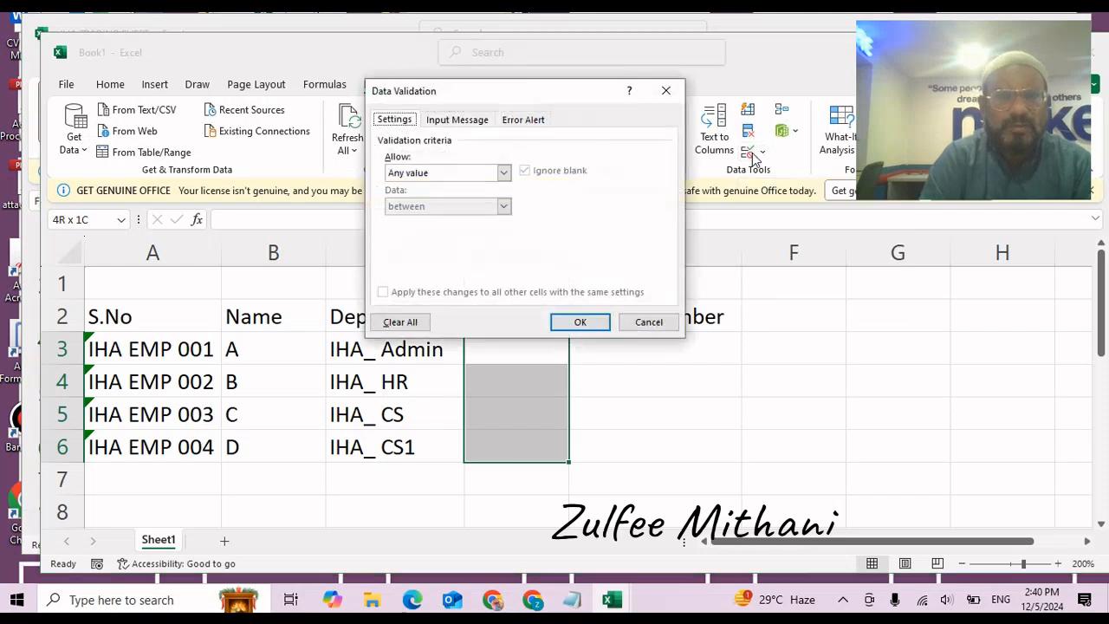
click(503, 173)
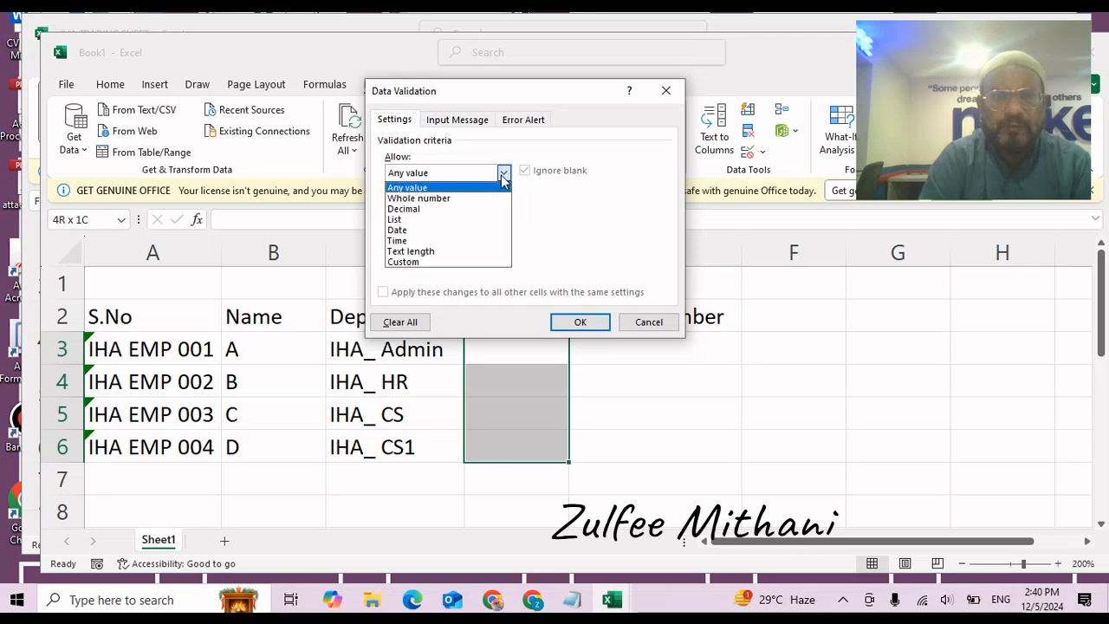
click(468, 220)
click(469, 239)
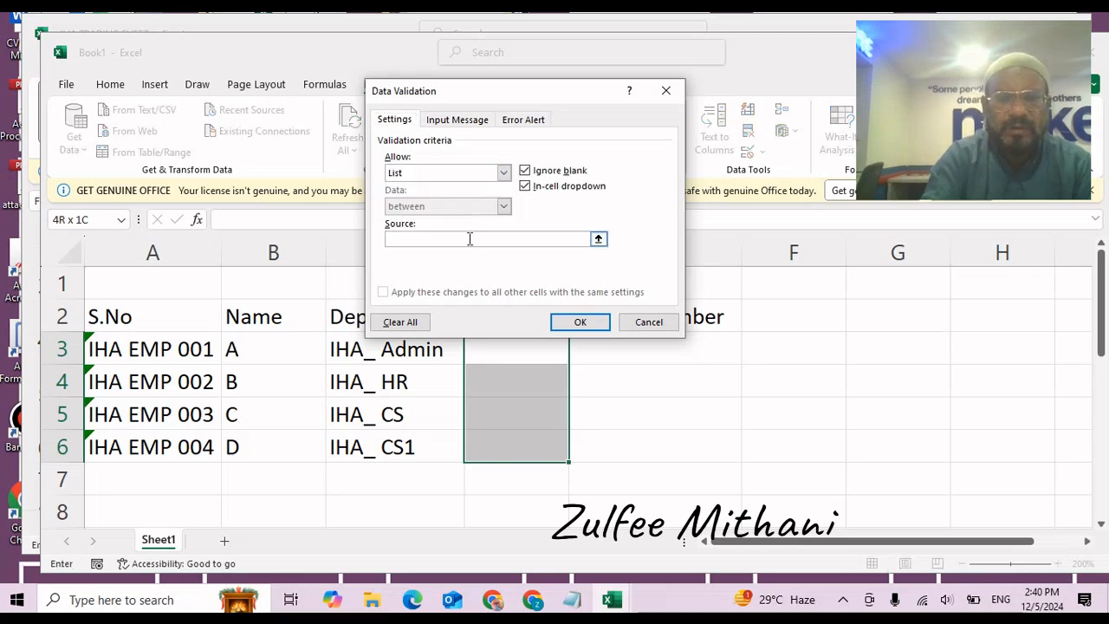
text(Karachi)
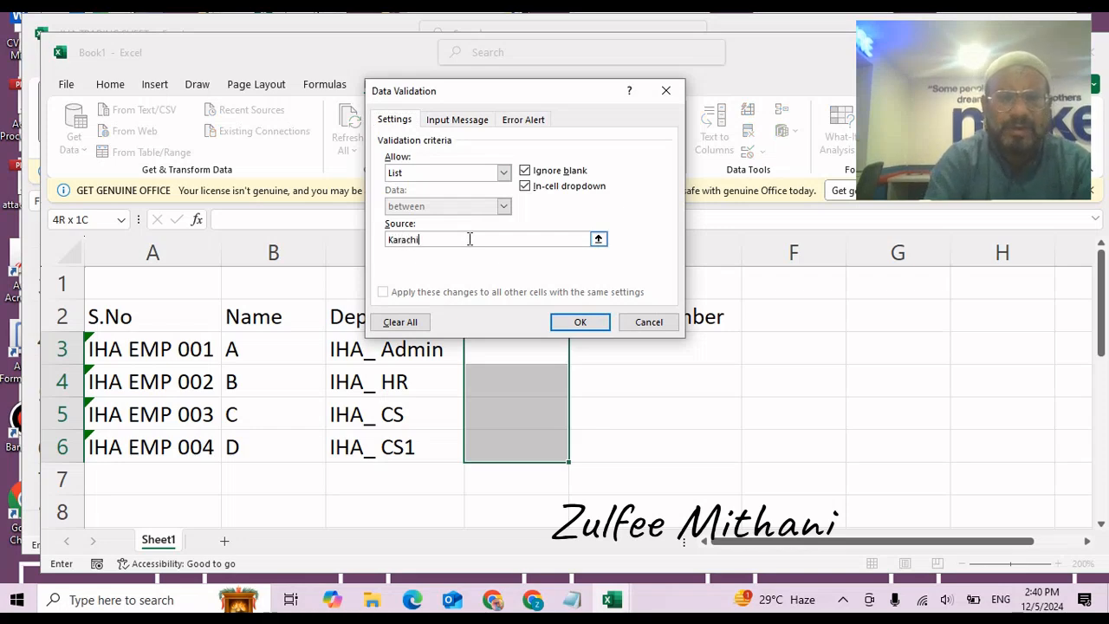
text(,)
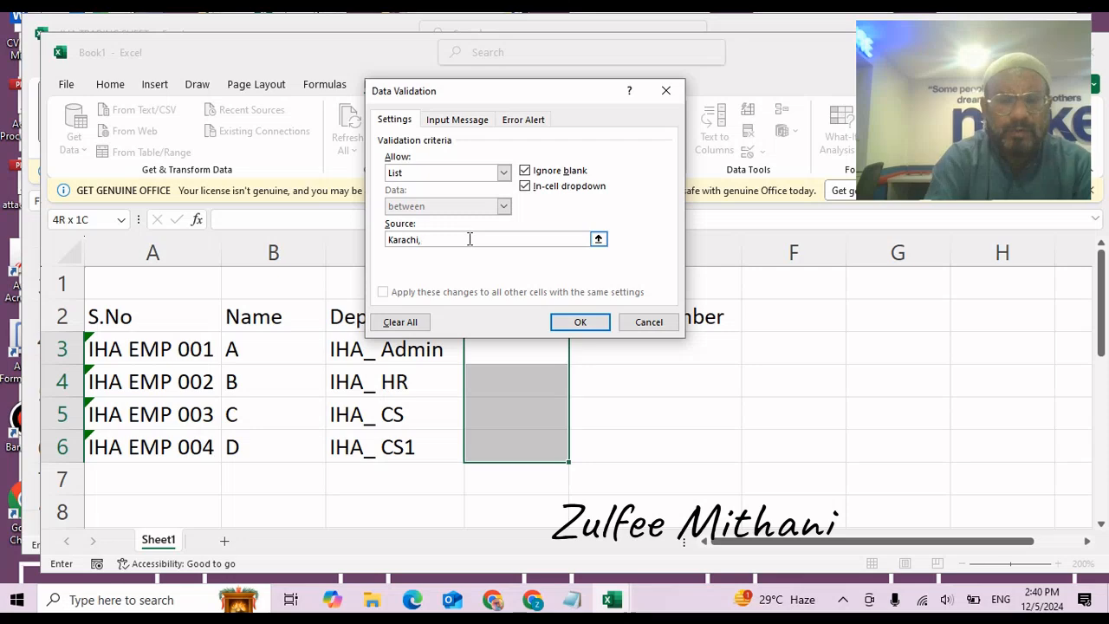
text(Lahore,)
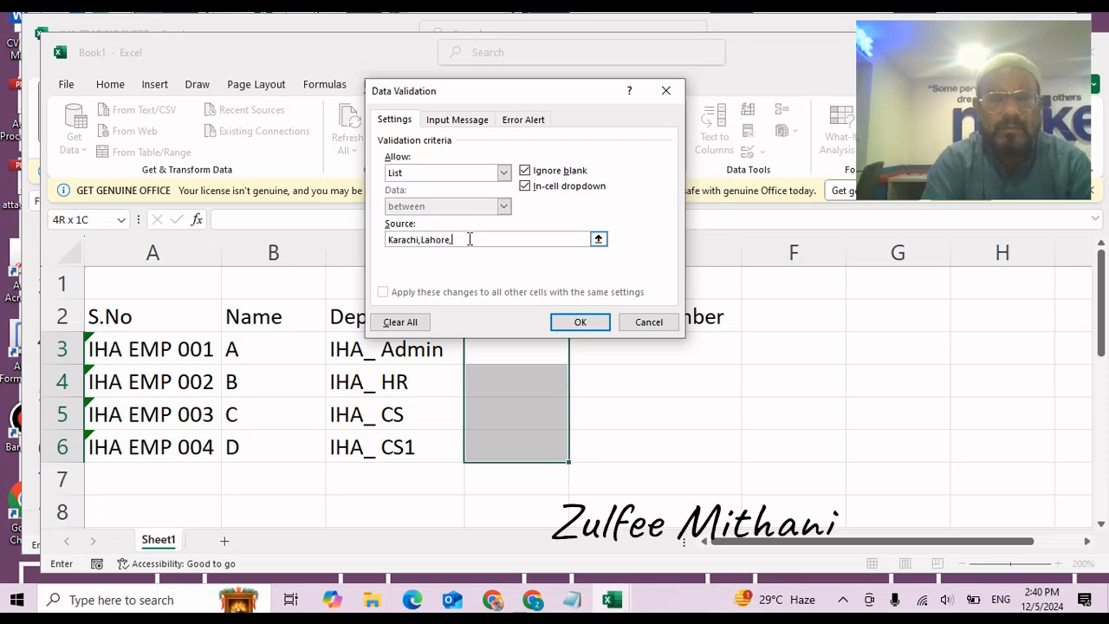
text(Rawalp)
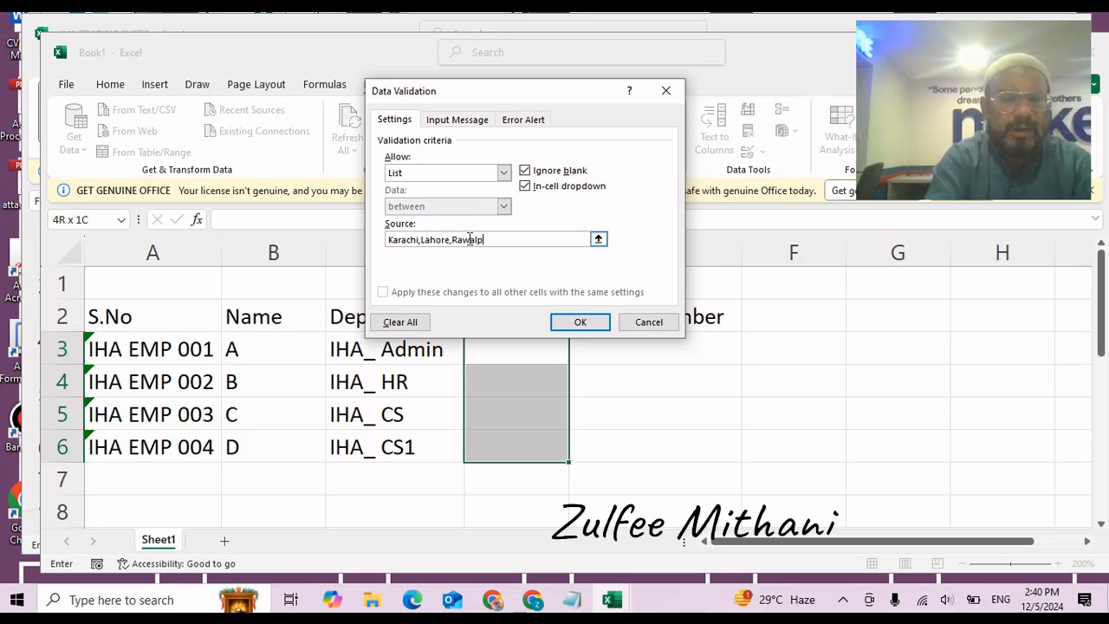
text(indi,)
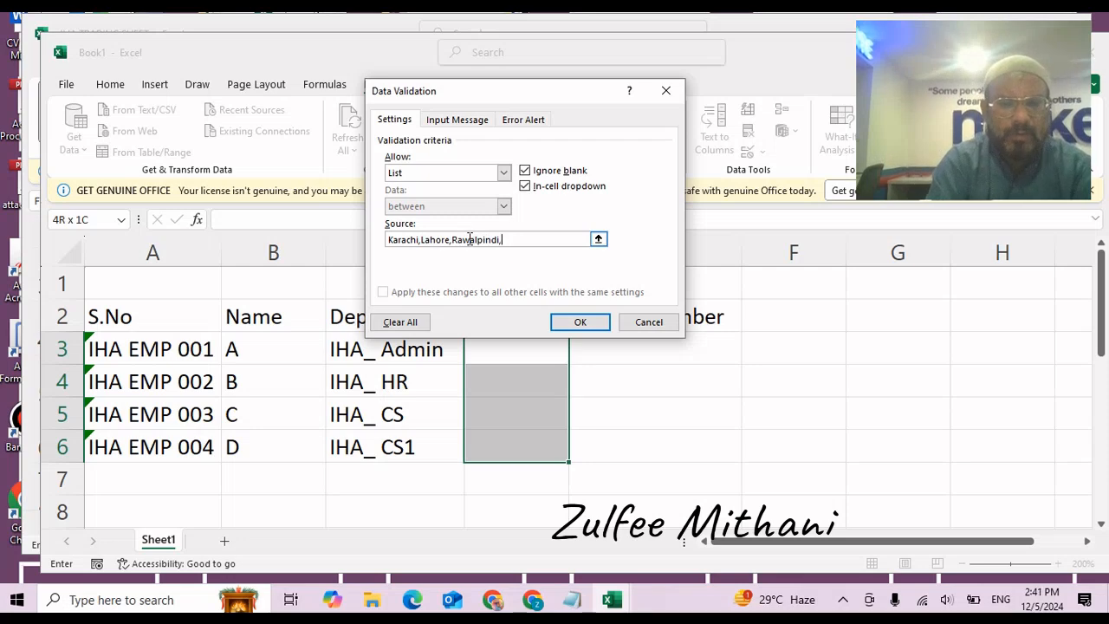
text(Hyderabad)
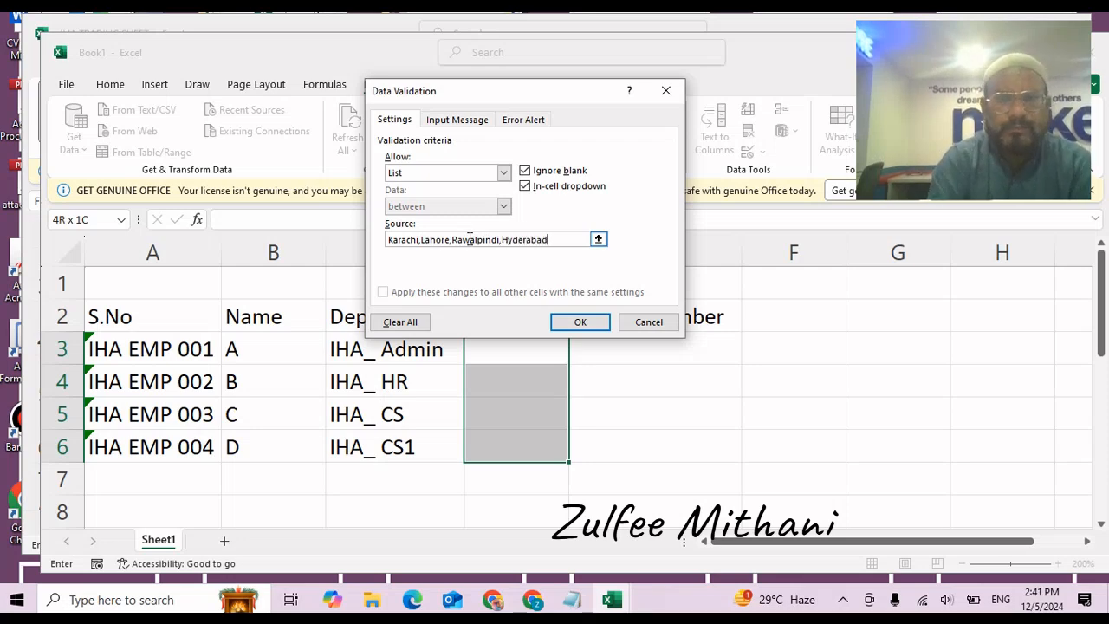
text(, Pes)
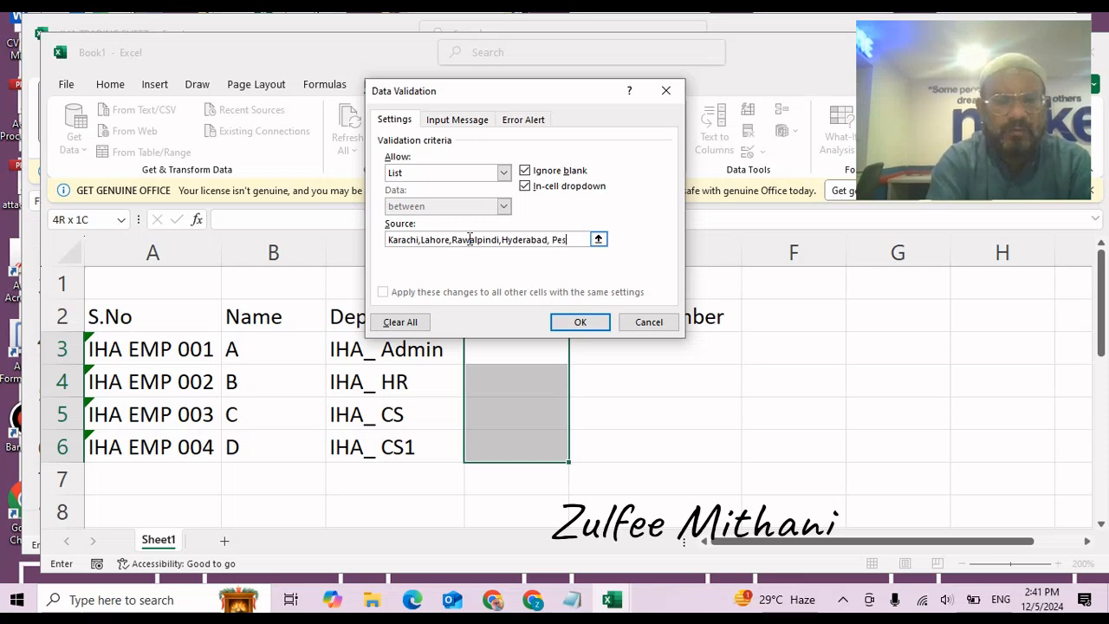
text(hawar)
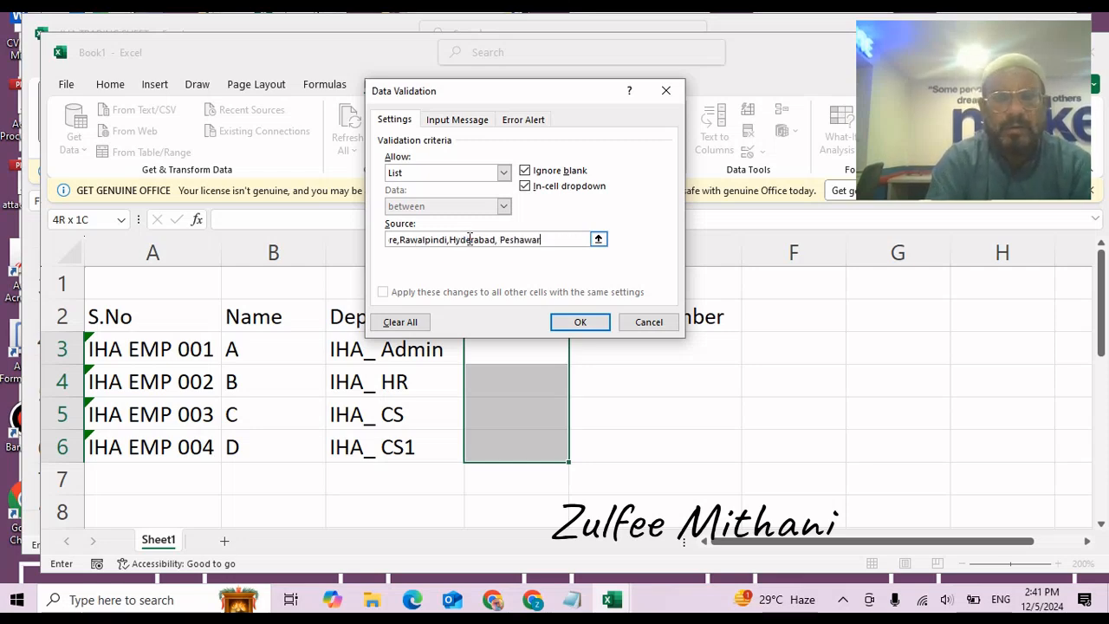
click(577, 322)
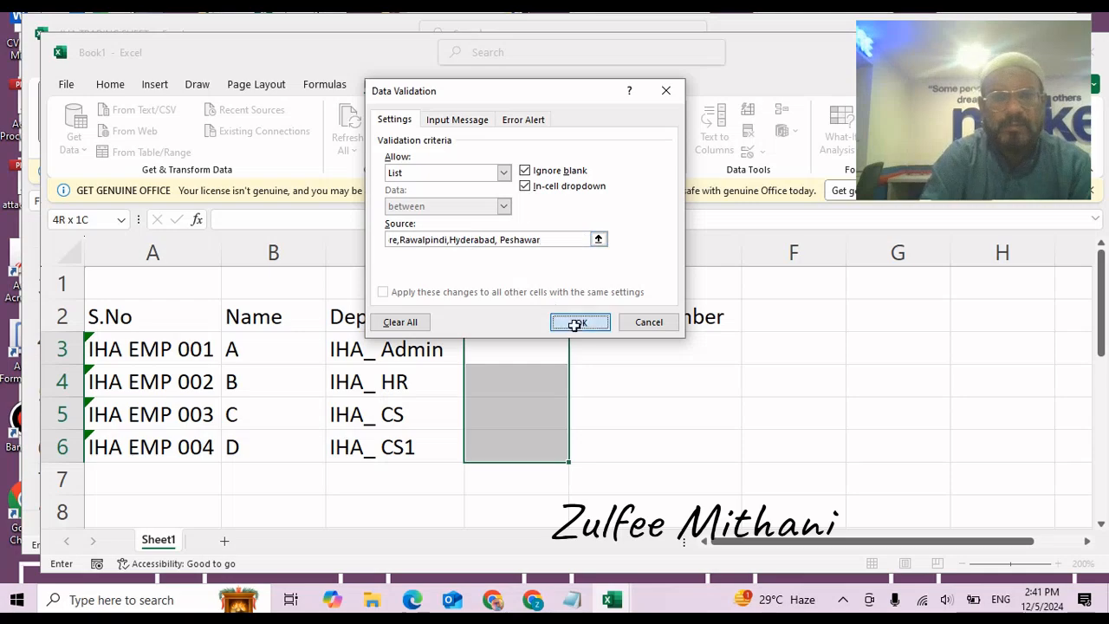
click(535, 366)
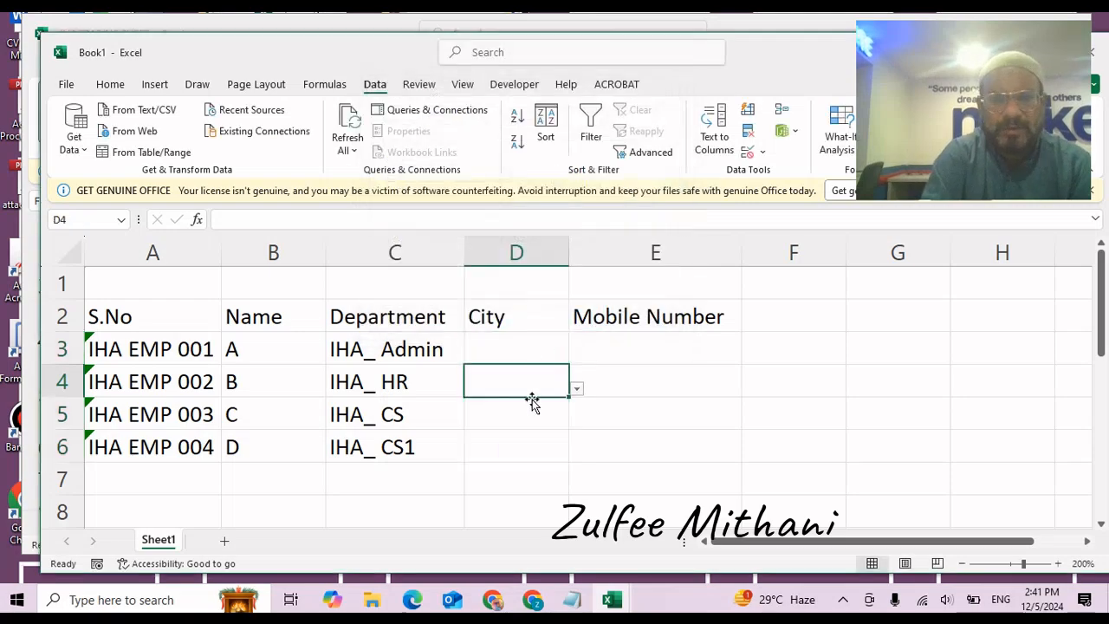
Check the City dropdowns in D3:D7 and copy D6's dropdown into D7.
click(532, 400)
click(530, 445)
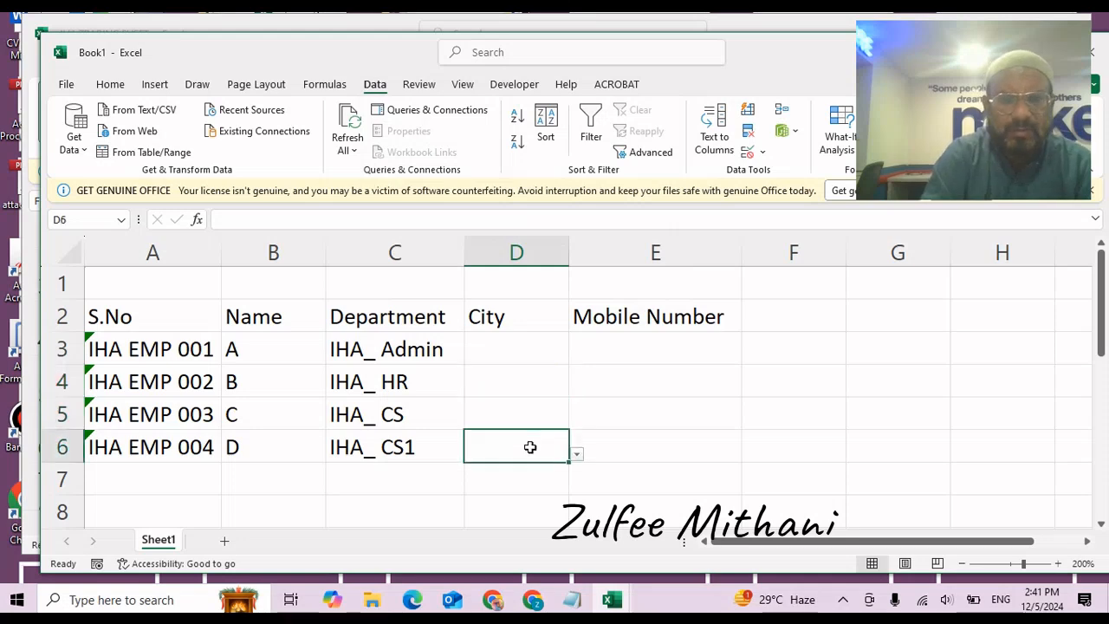
click(535, 355)
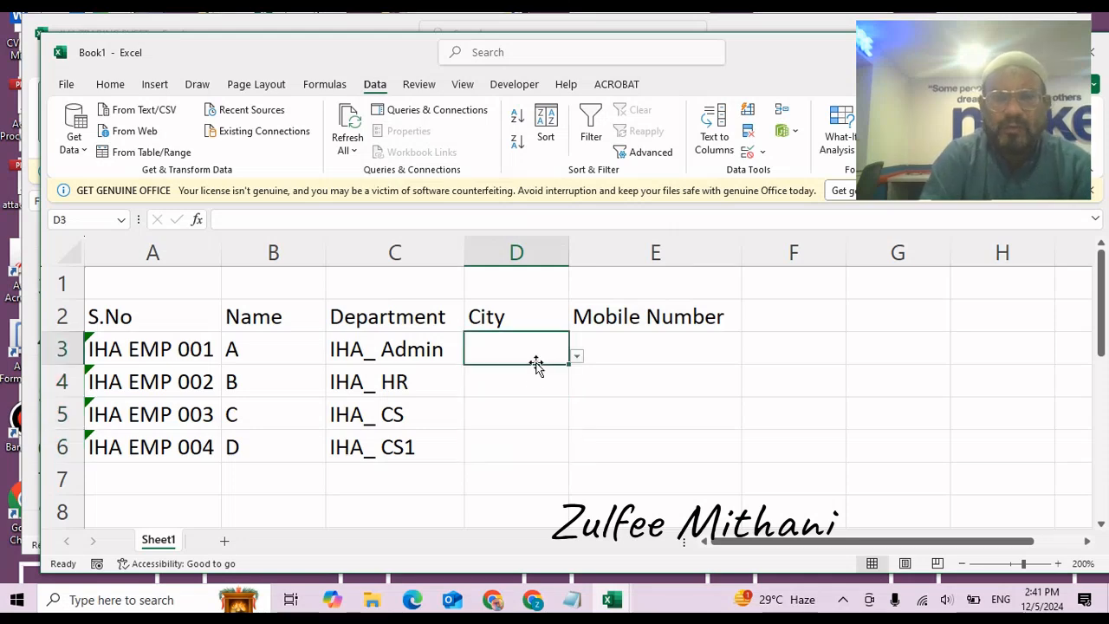
click(517, 466)
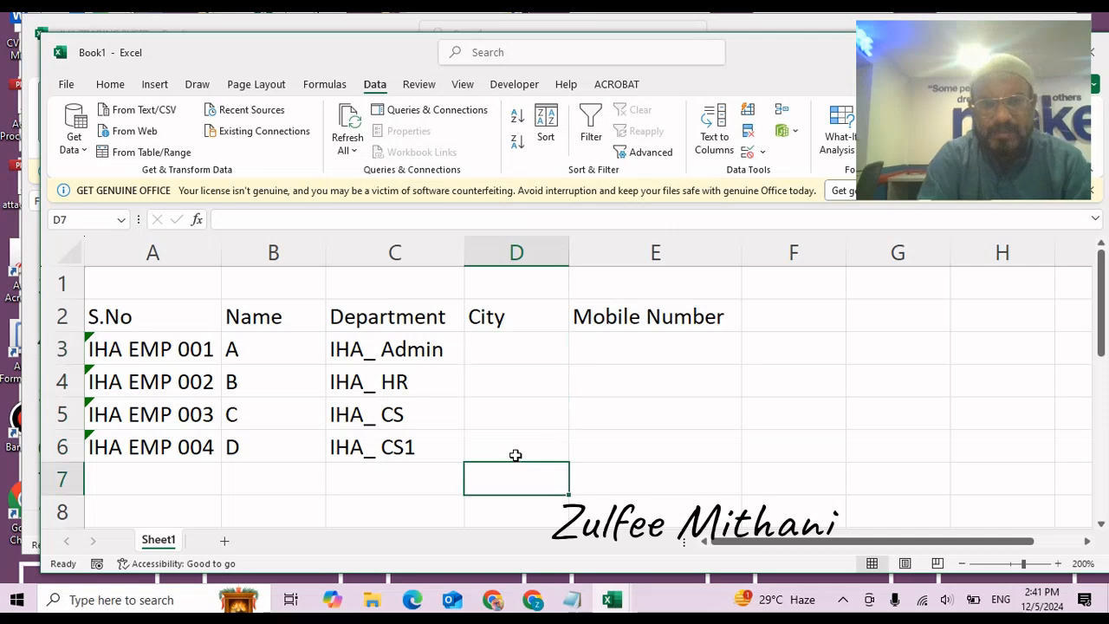
click(515, 454)
key(ctrl+c)
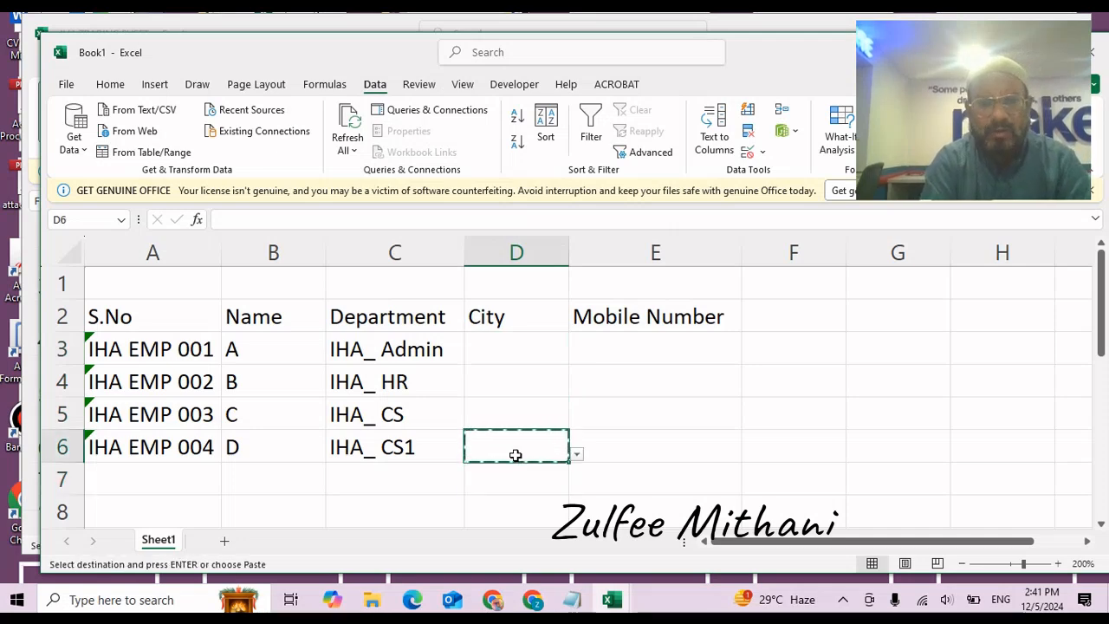
key(Down)
key(ctrl+v)
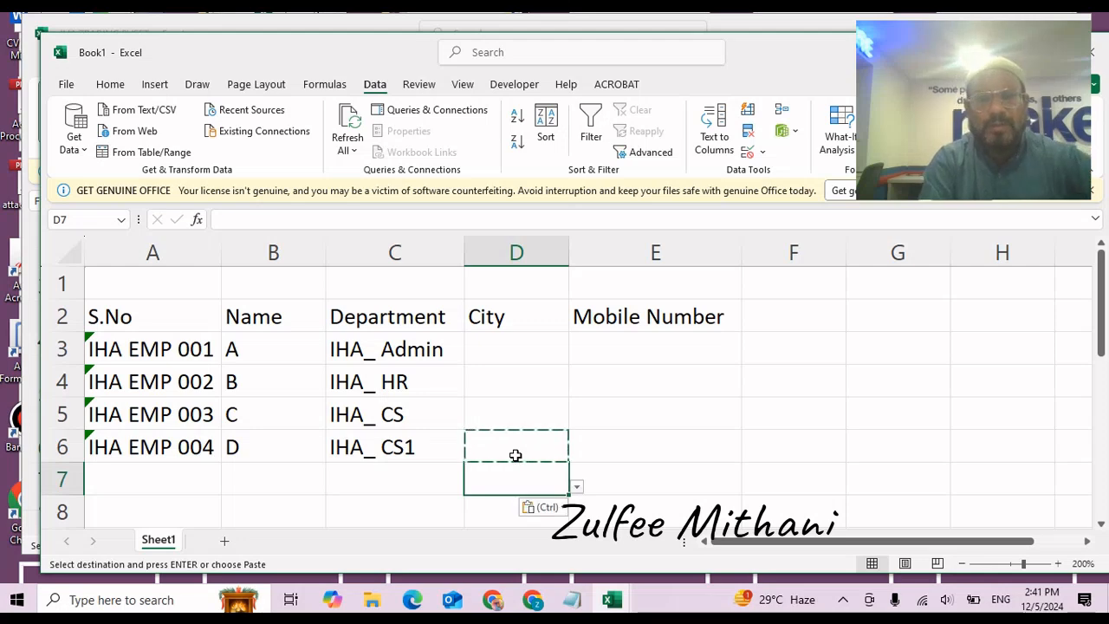
key(Up)
key(Up)
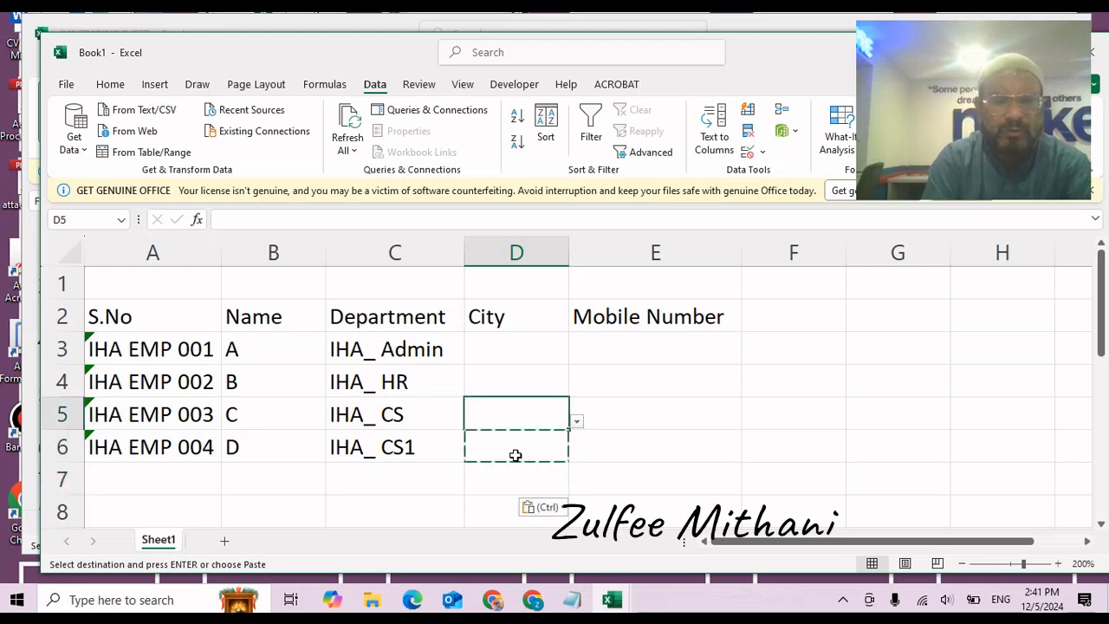
key(Escape)
key(Up)
key(Up)
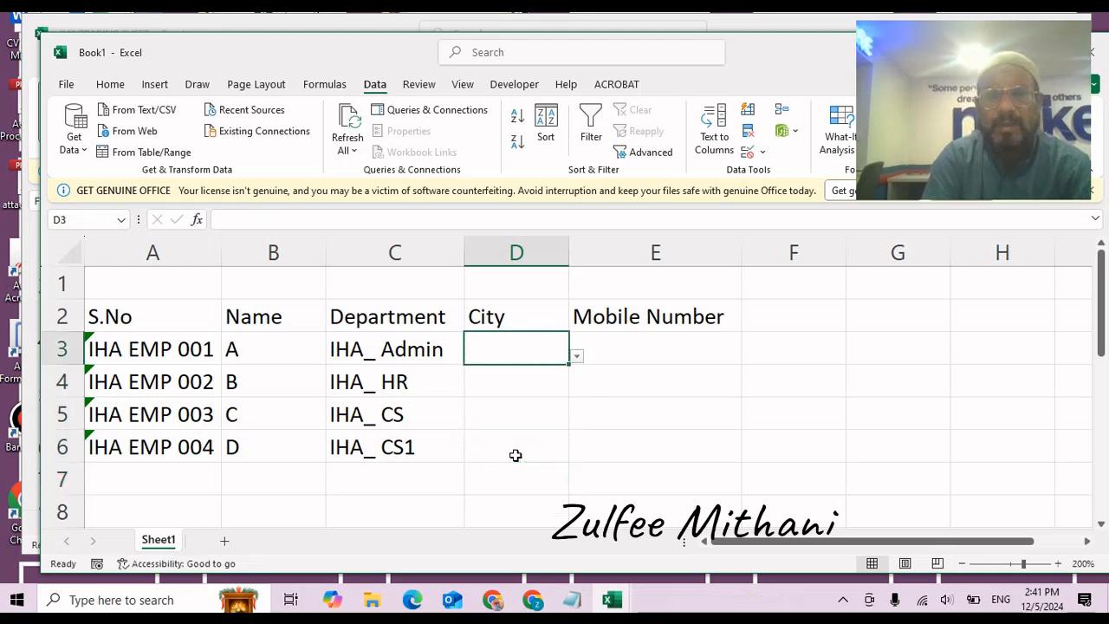
Pick Peshawar, Rawalpindi, Karachi and Hyderabad from the dropdowns in D3 to D6.
click(576, 357)
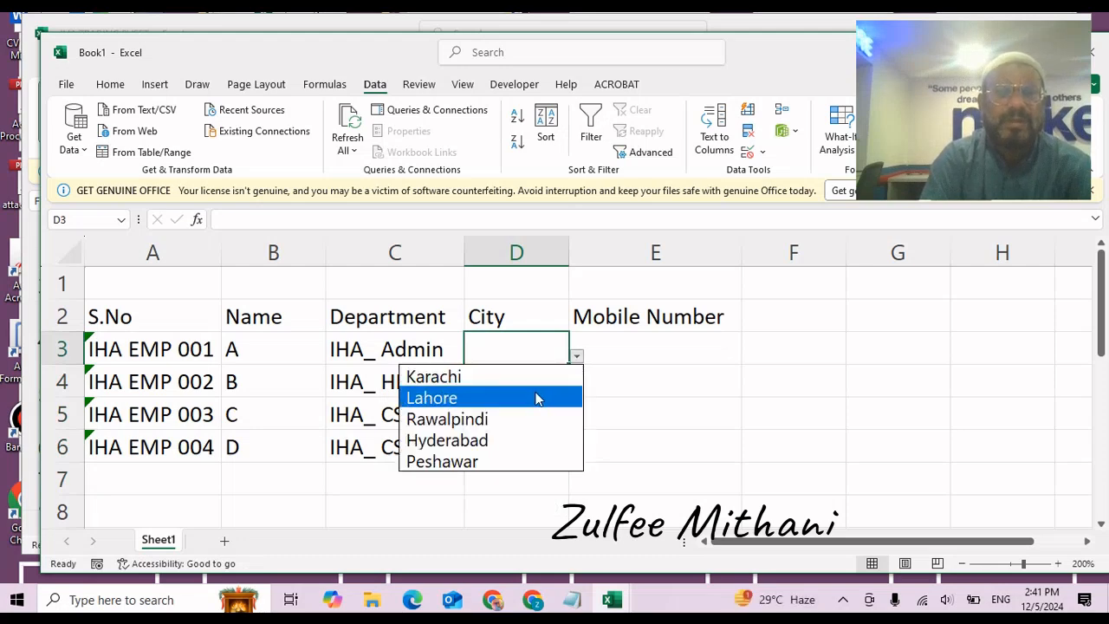
click(499, 459)
click(531, 393)
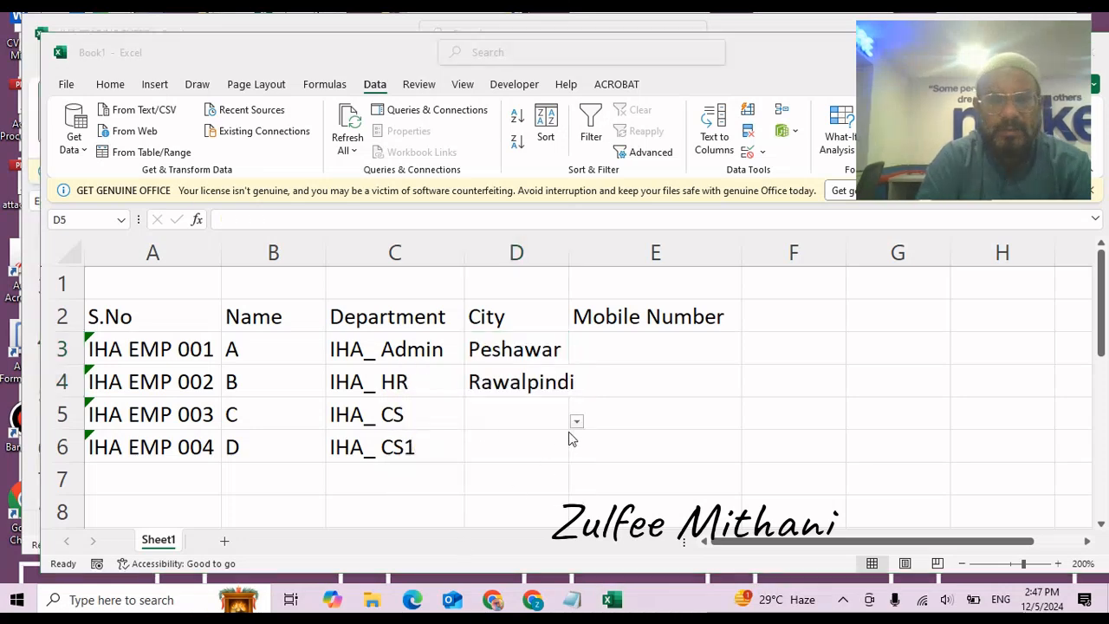
click(576, 423)
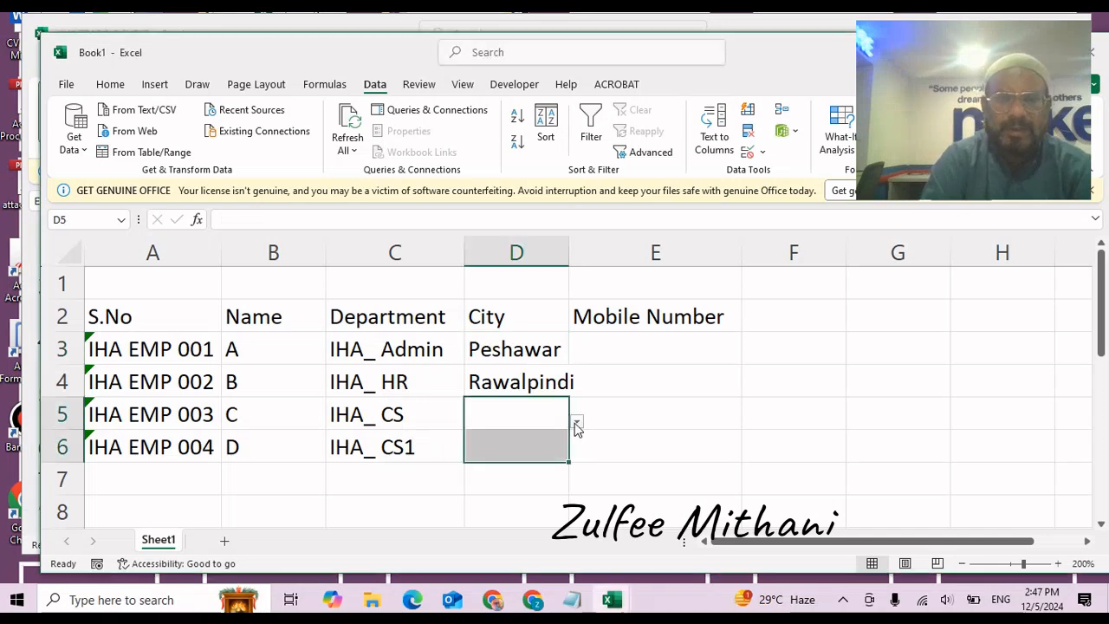
click(608, 445)
click(563, 415)
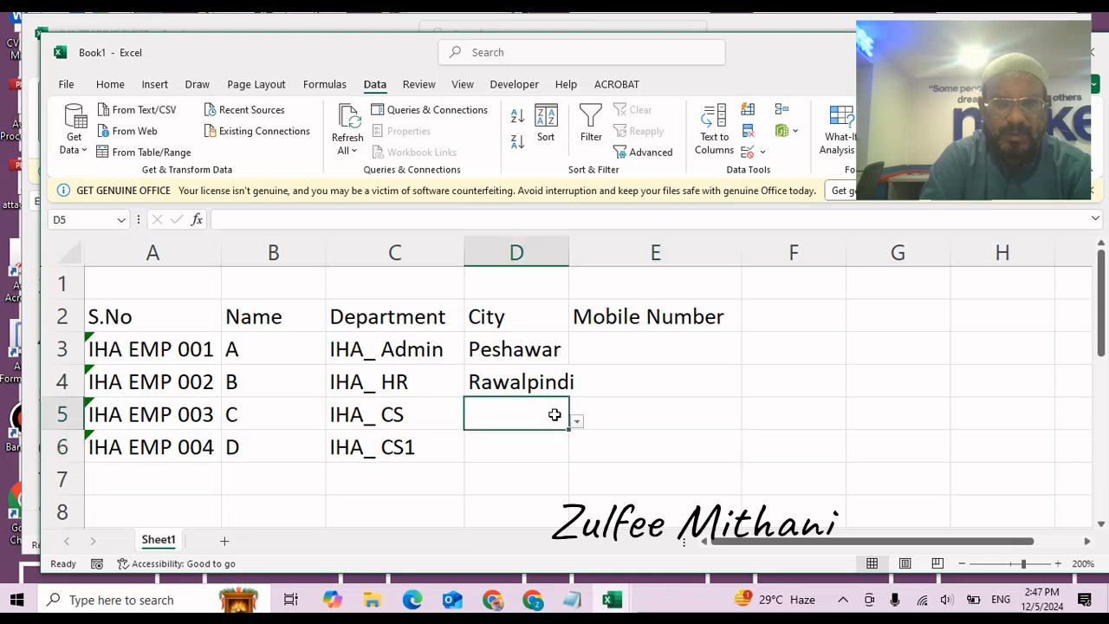
click(576, 422)
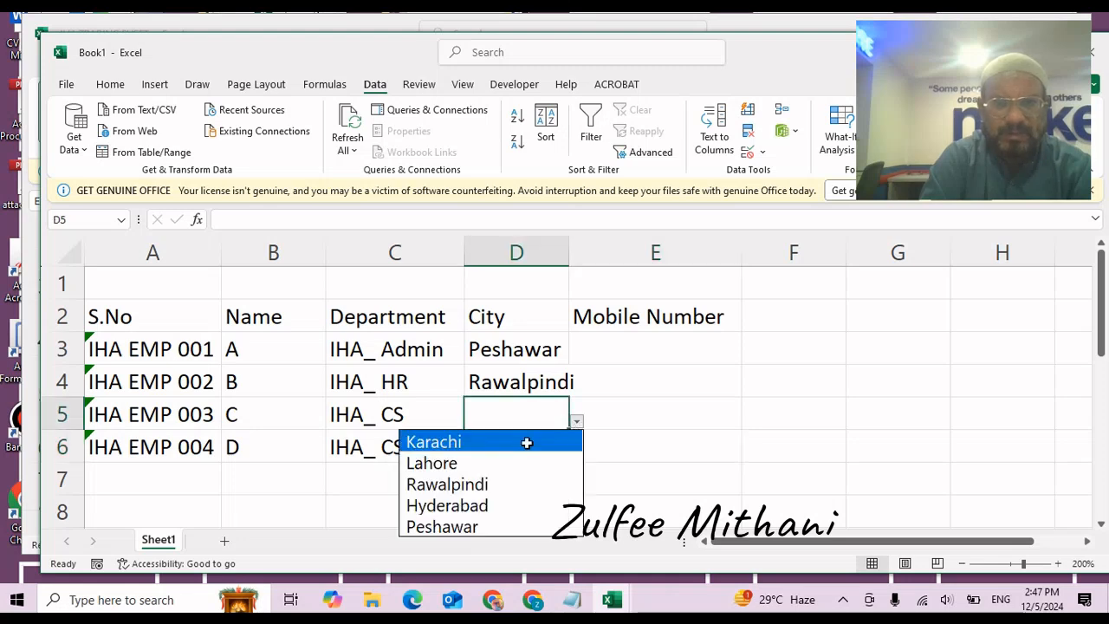
click(525, 443)
click(530, 445)
click(576, 453)
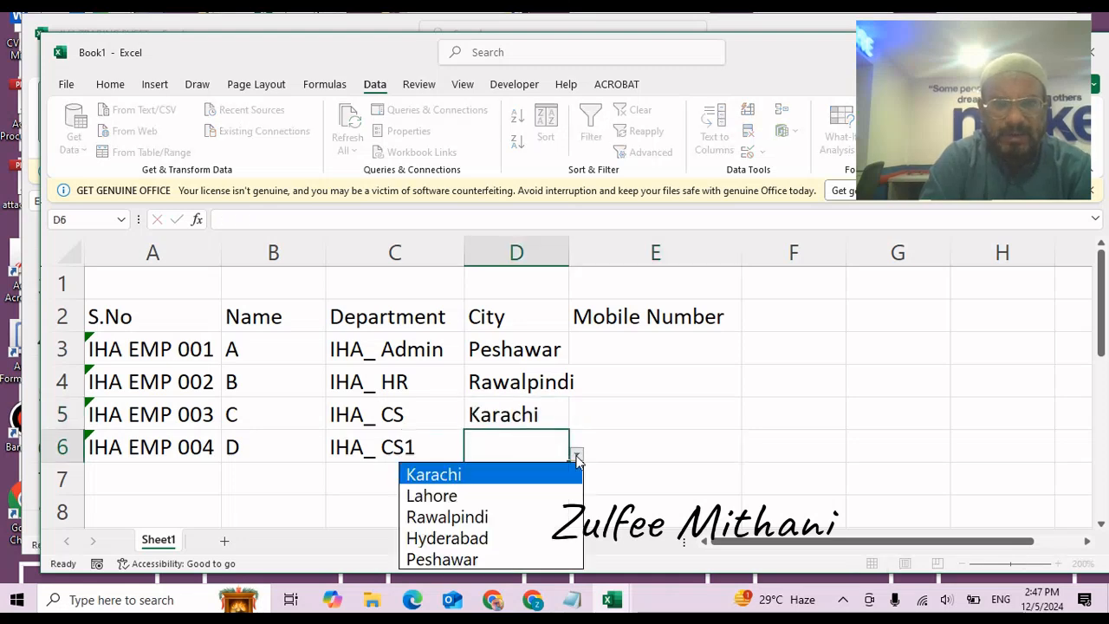
click(508, 535)
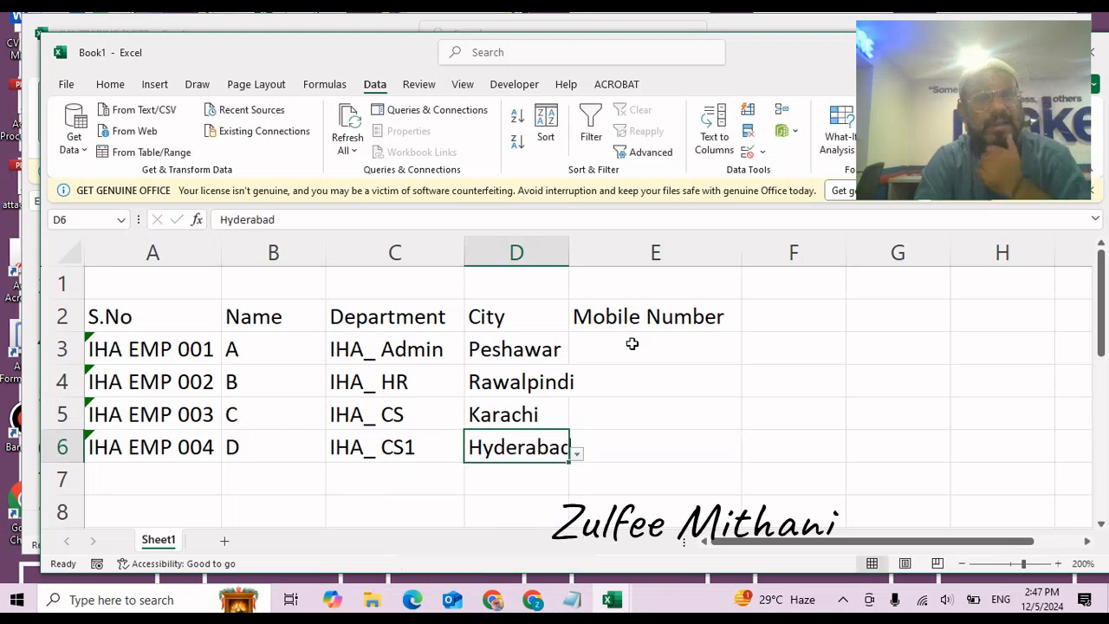
click(633, 343)
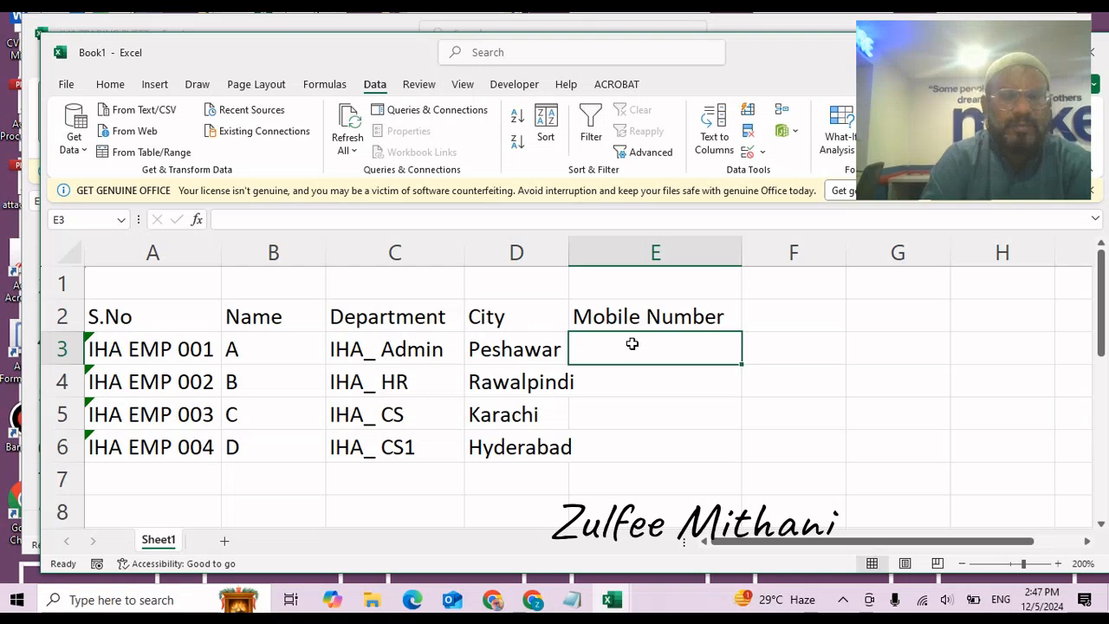
Test a mobile number in E3 under General format, then clear it and select E3:E6.
key(ctrl+1)
click(346, 87)
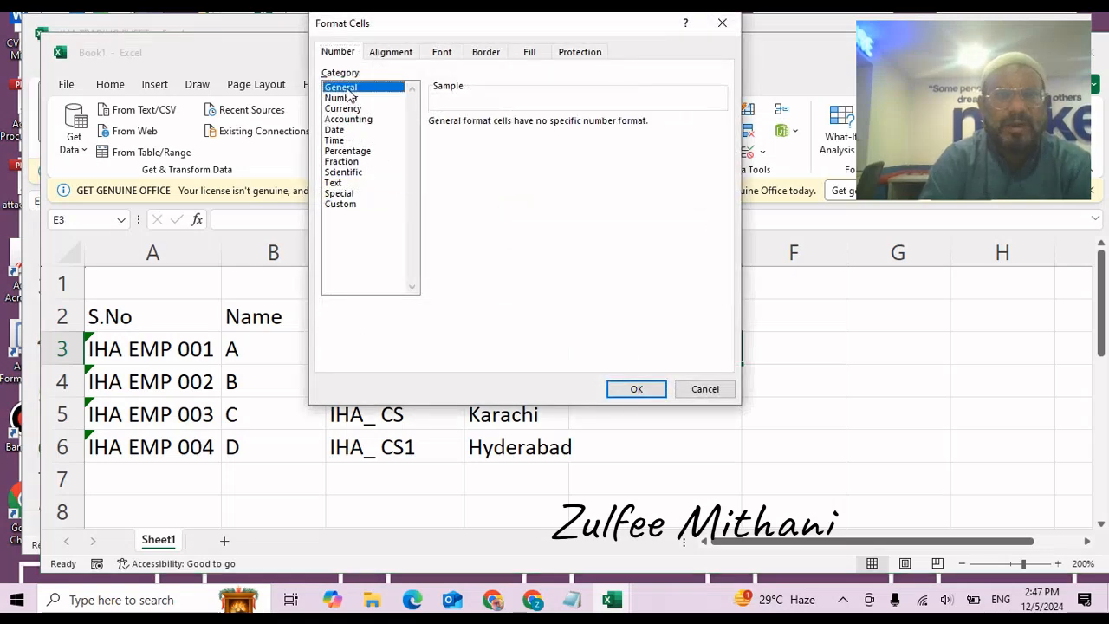
click(617, 396)
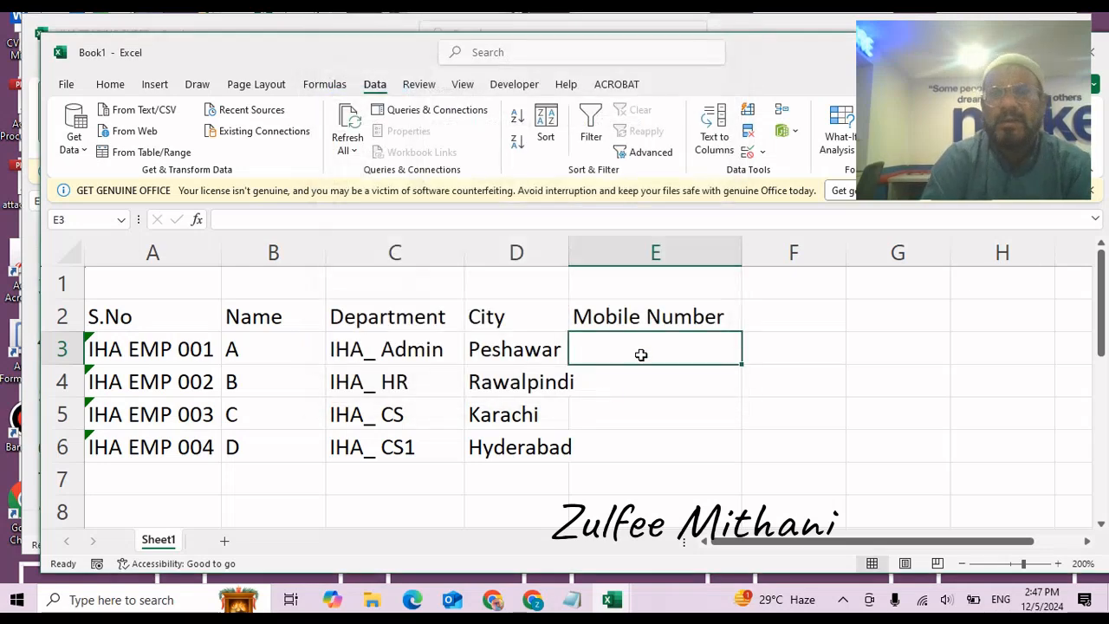
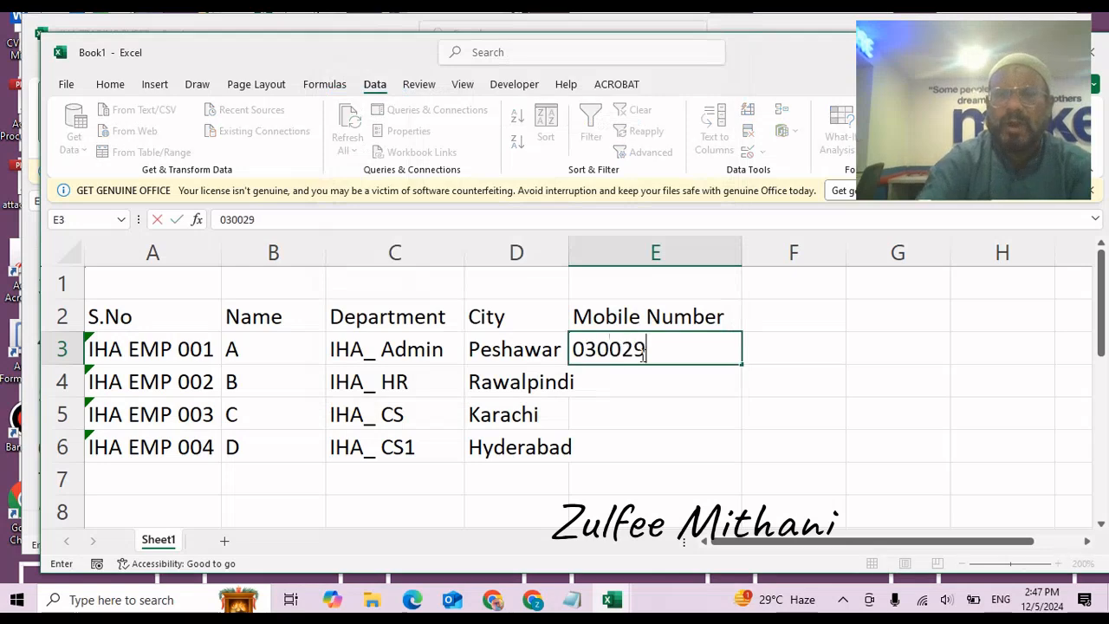
key(Return)
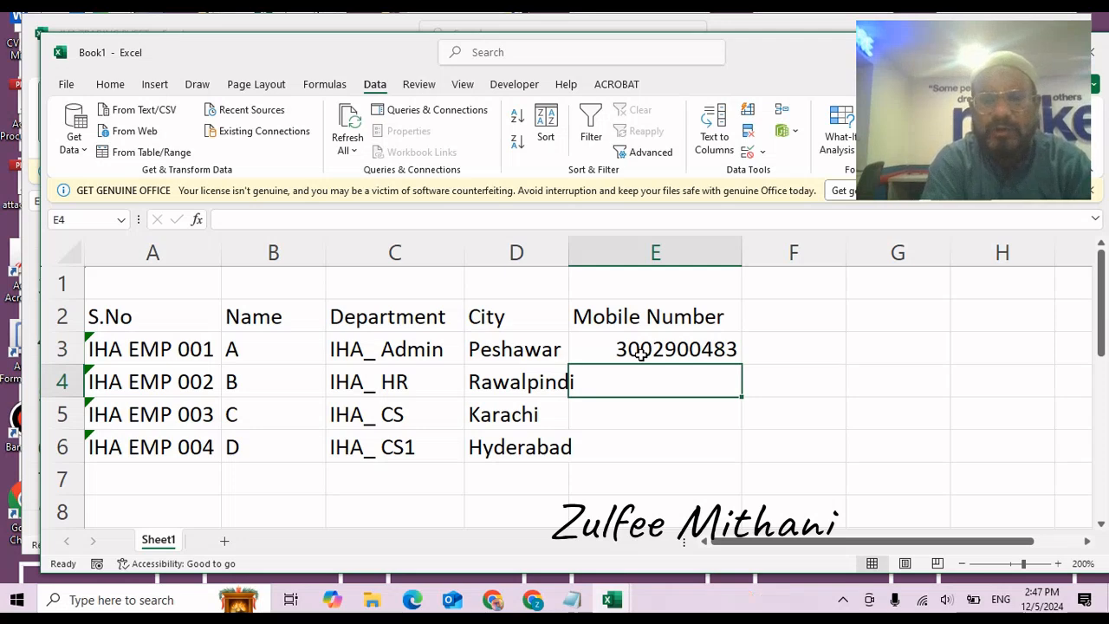
click(640, 353)
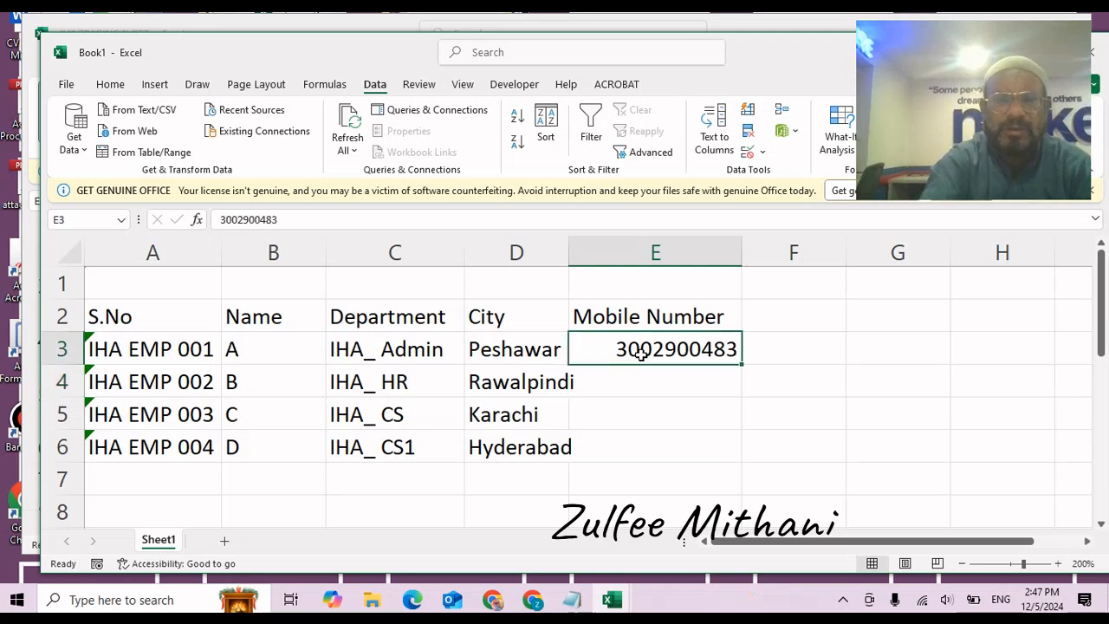
key(Delete)
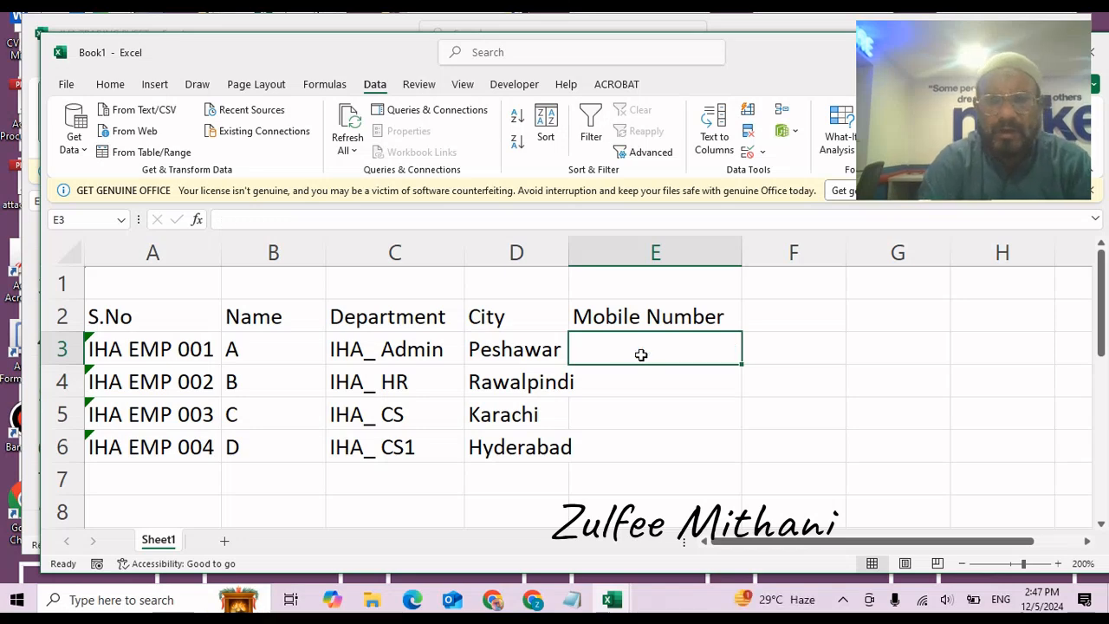
key(shift+Down)
key(shift+Down)
key(shift+Down)
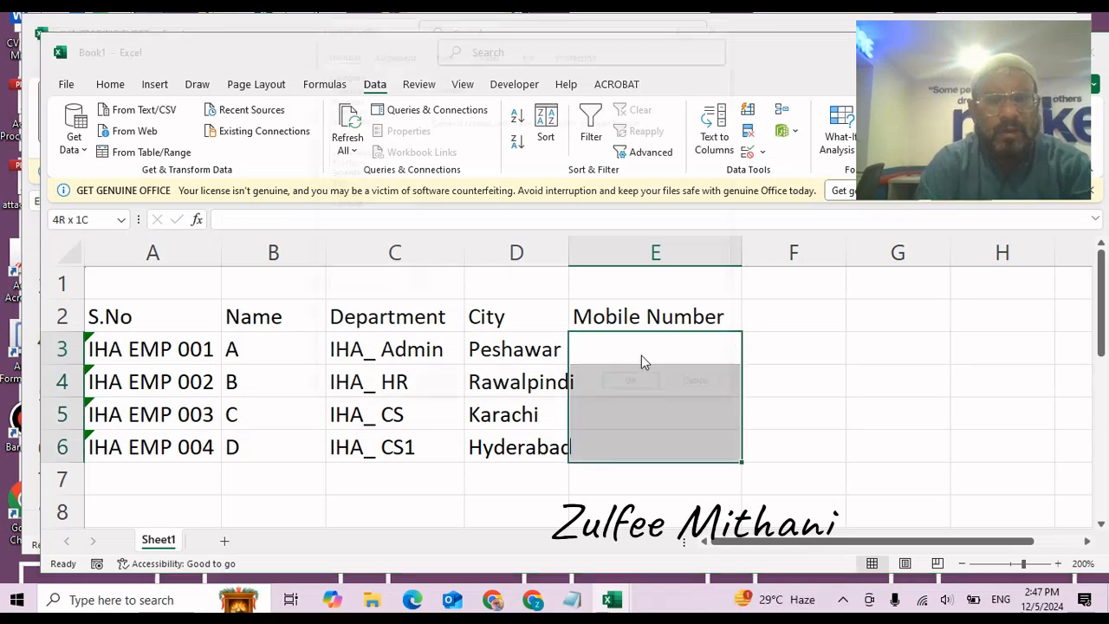
Replace General with a custom code of 0 followed by # digits on E3:E6.
key(ctrl+1)
click(343, 206)
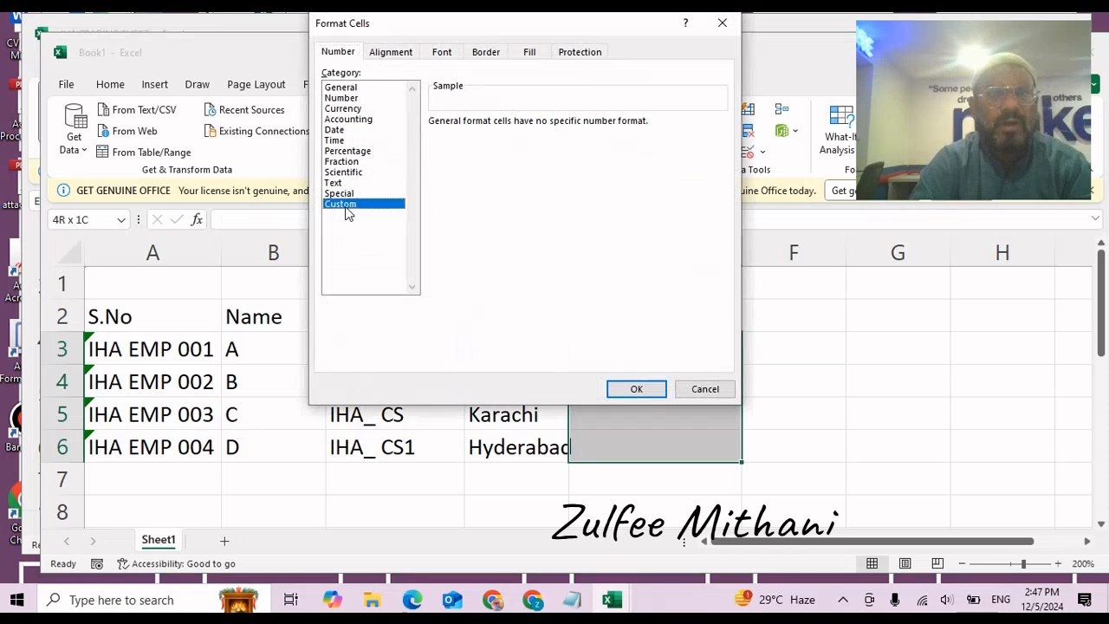
click(468, 136)
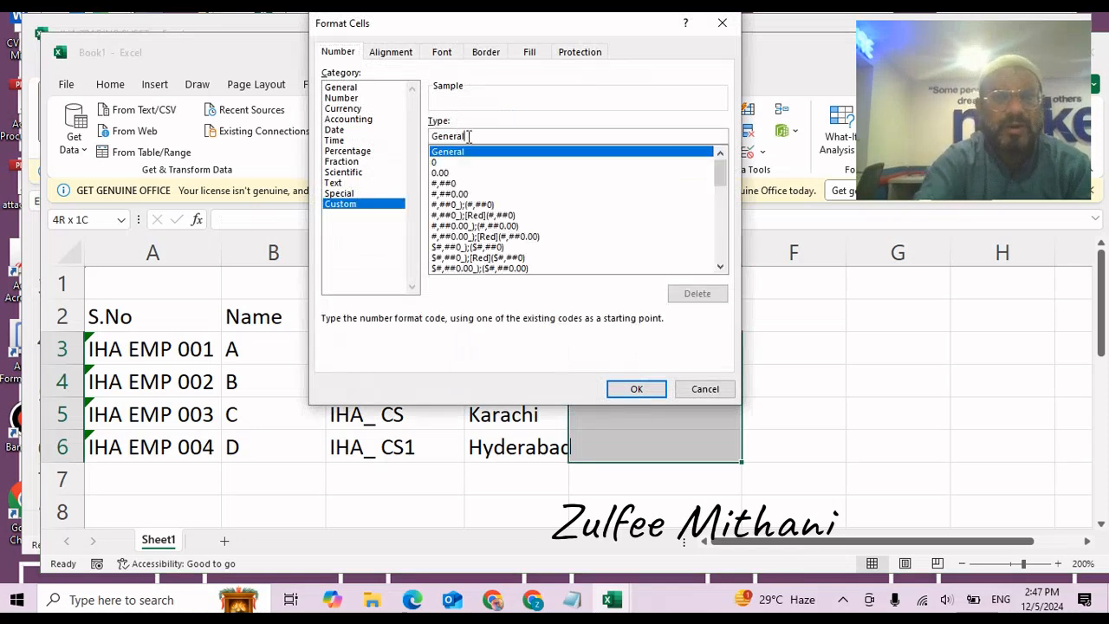
key(BackSpace)
key(BackSpace)
key(BackSpace)
key(BackSpace)
key(BackSpace)
key(BackSpace)
key(BackSpace)
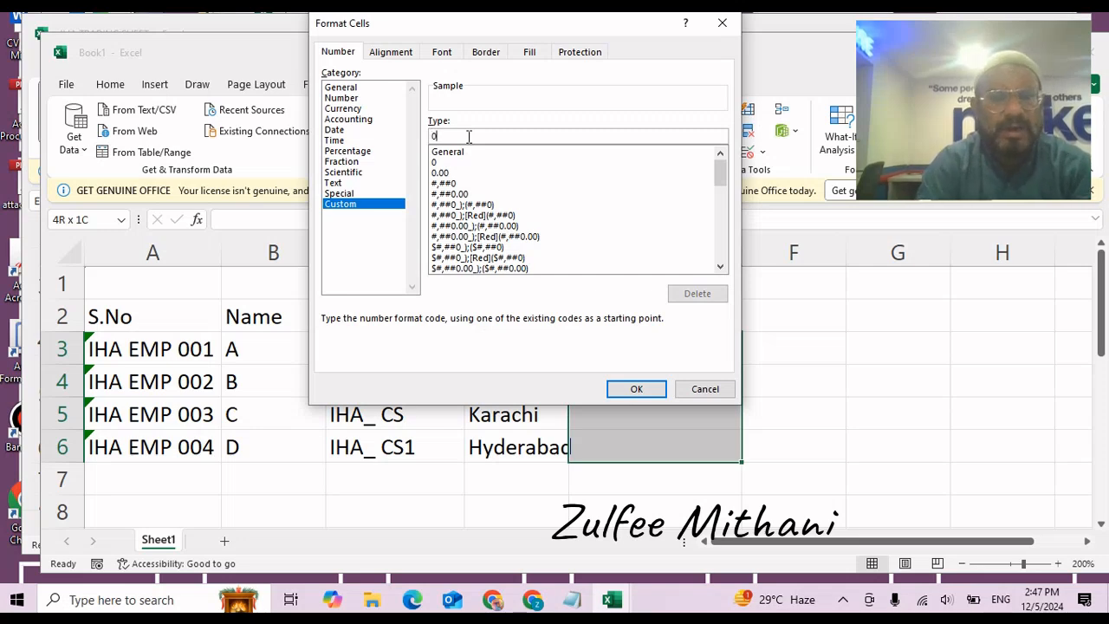
text(0#)
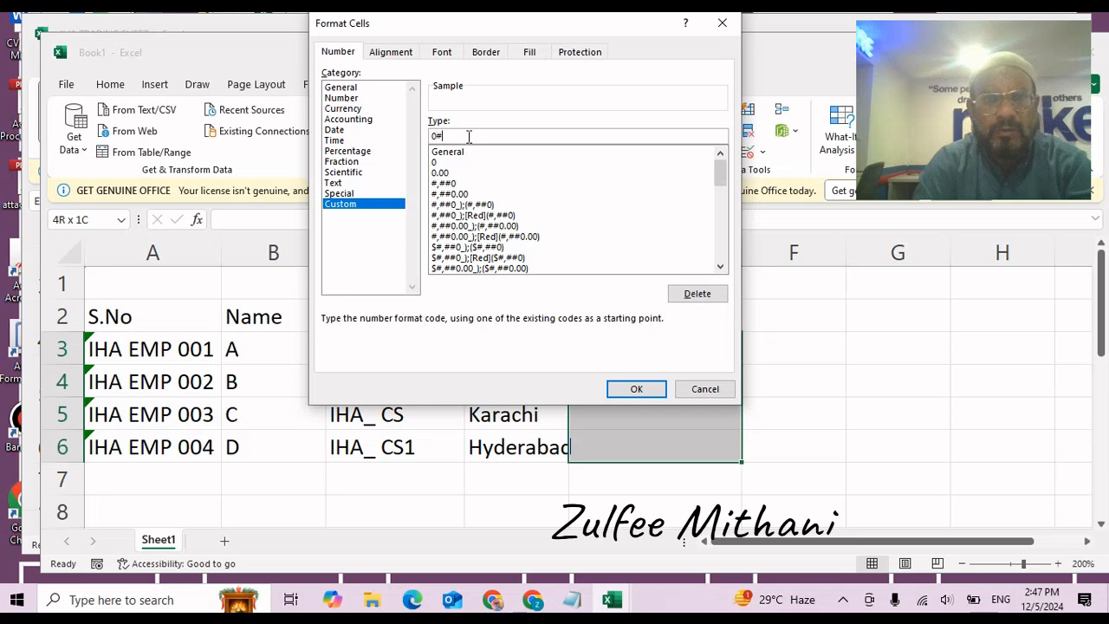
text(###)
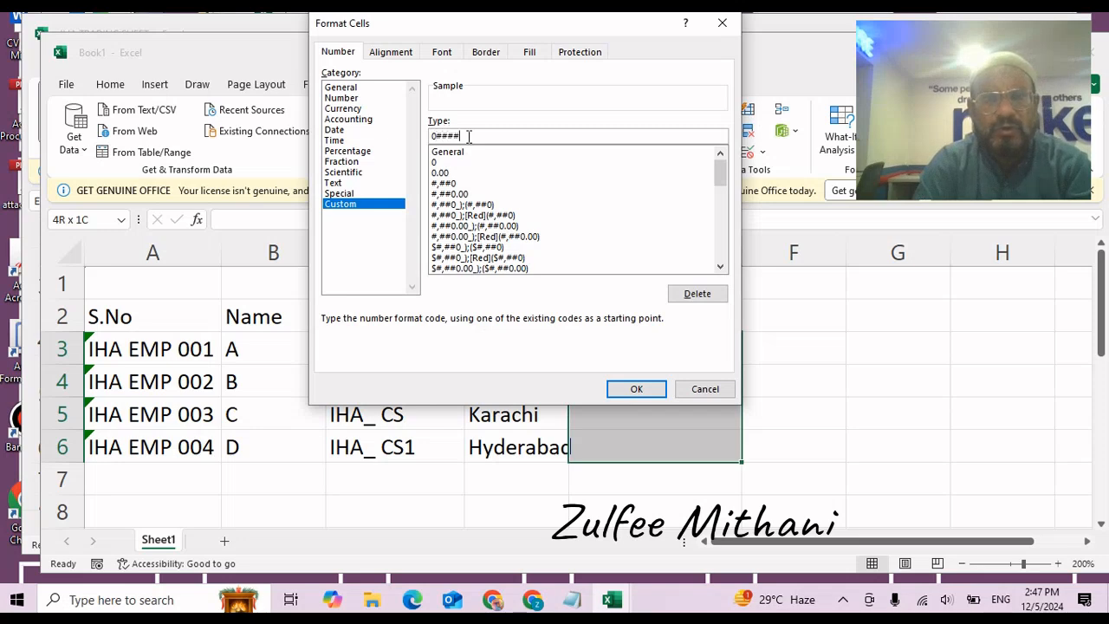
text(#######)
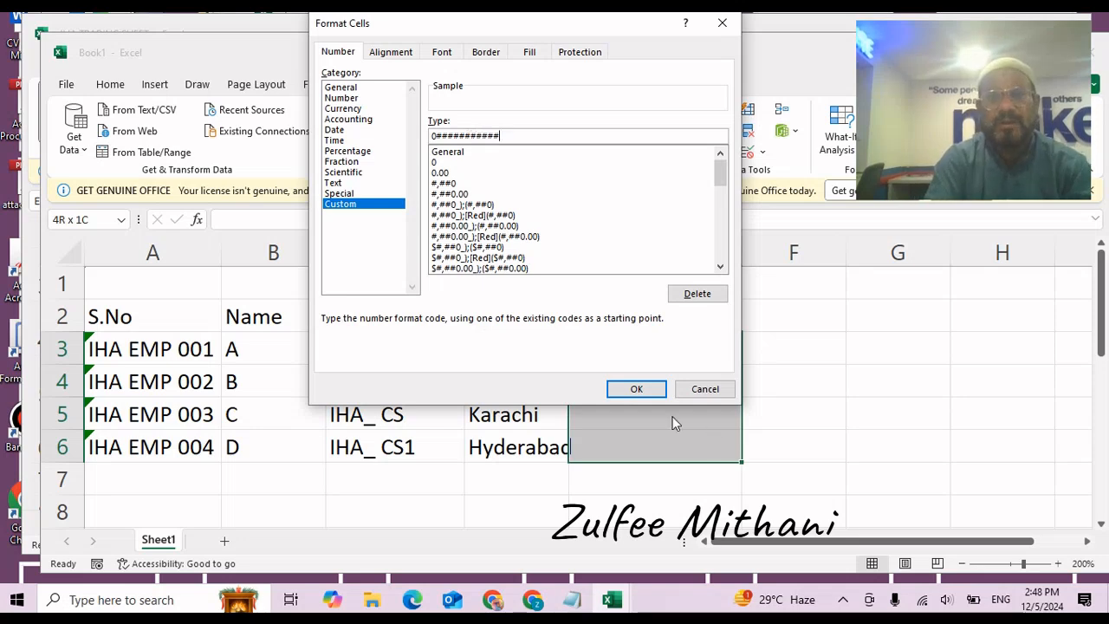
click(641, 387)
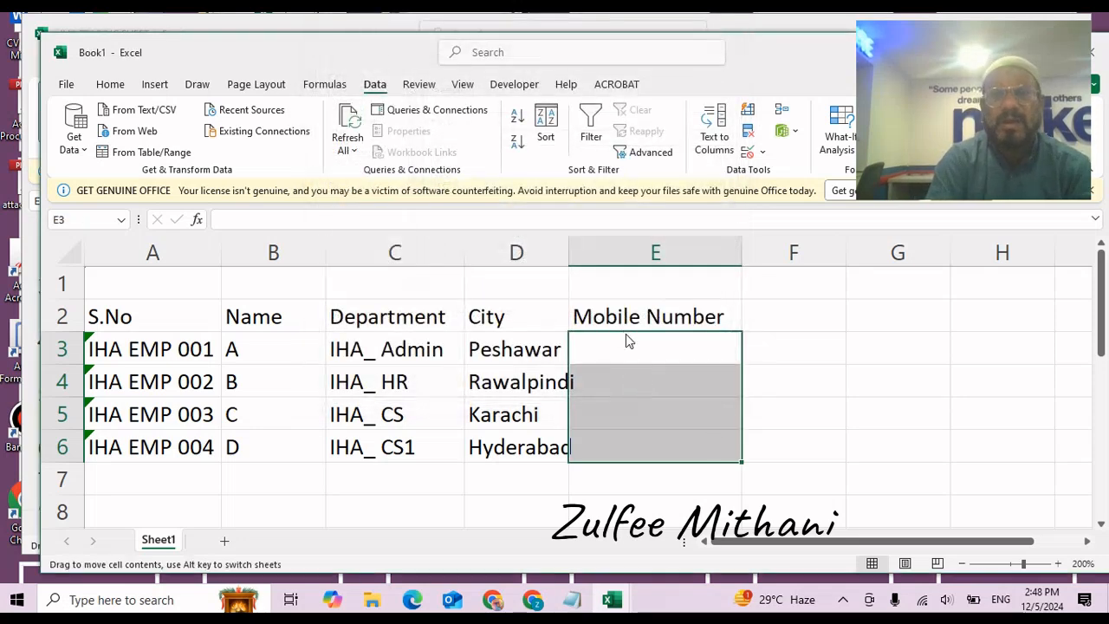
Enter the first two employees' mobile numbers in E3 and E4.
click(626, 345)
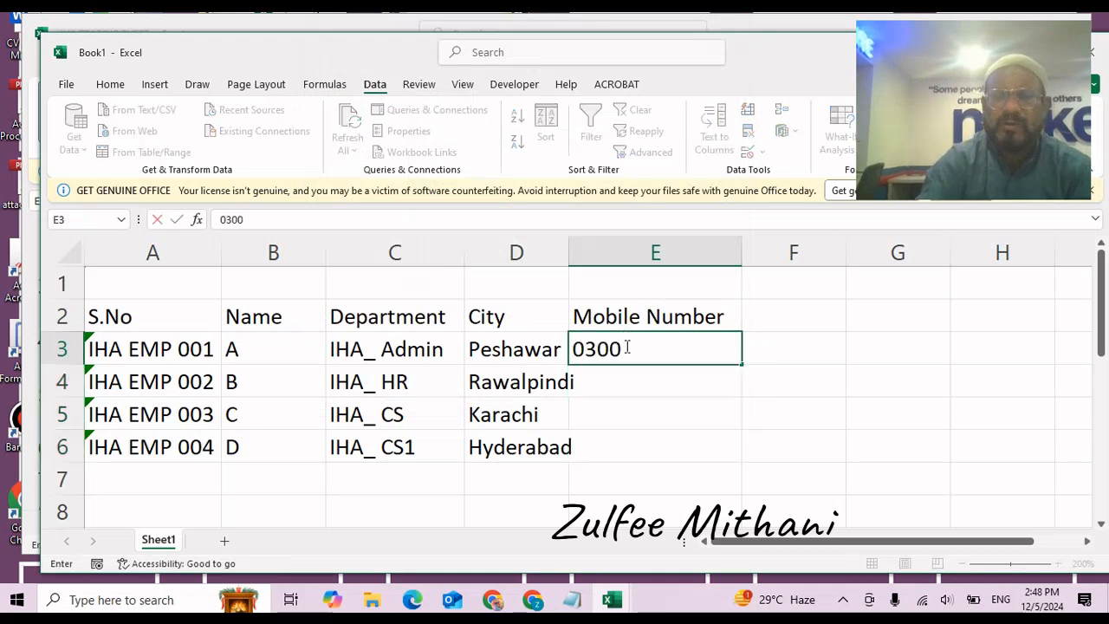
key(Return)
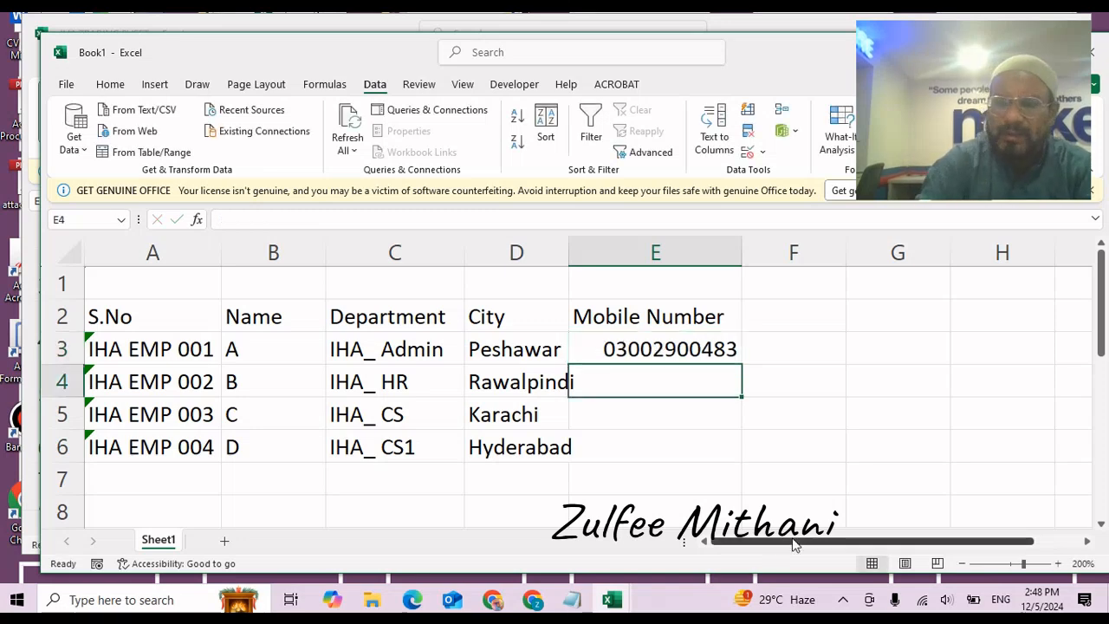
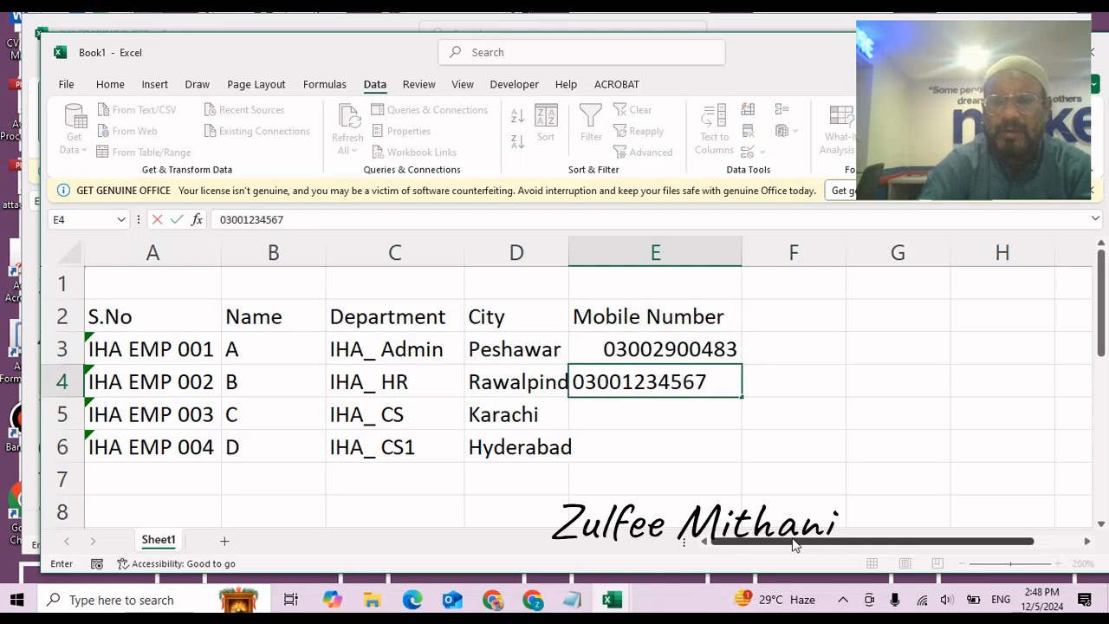
key(Return)
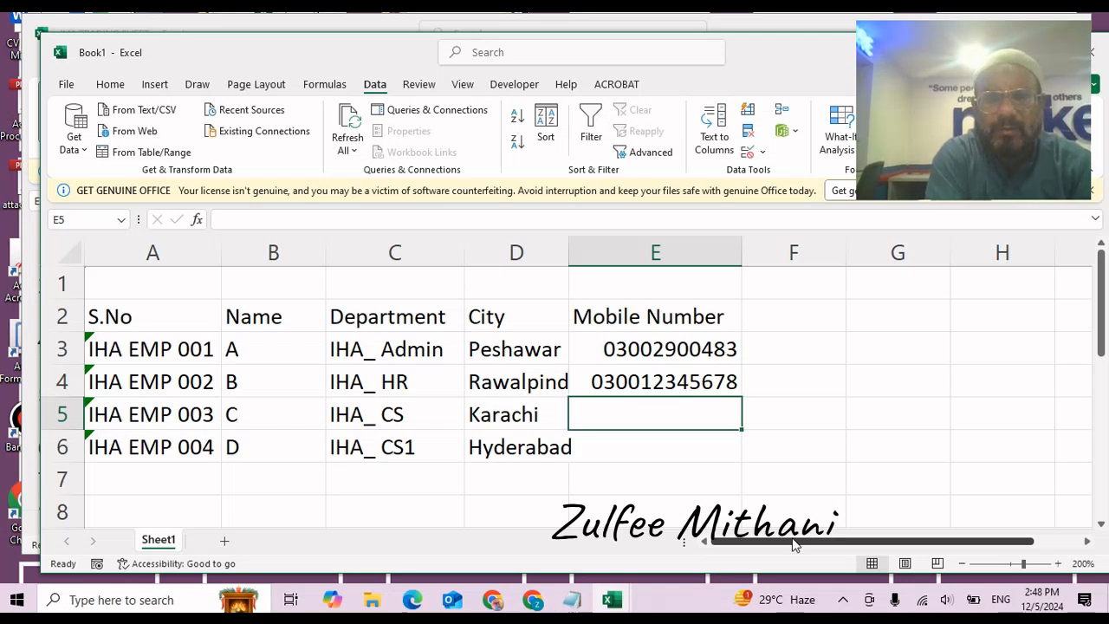
Recheck E4's custom number format, then move to the S.No header in A2.
key(Up)
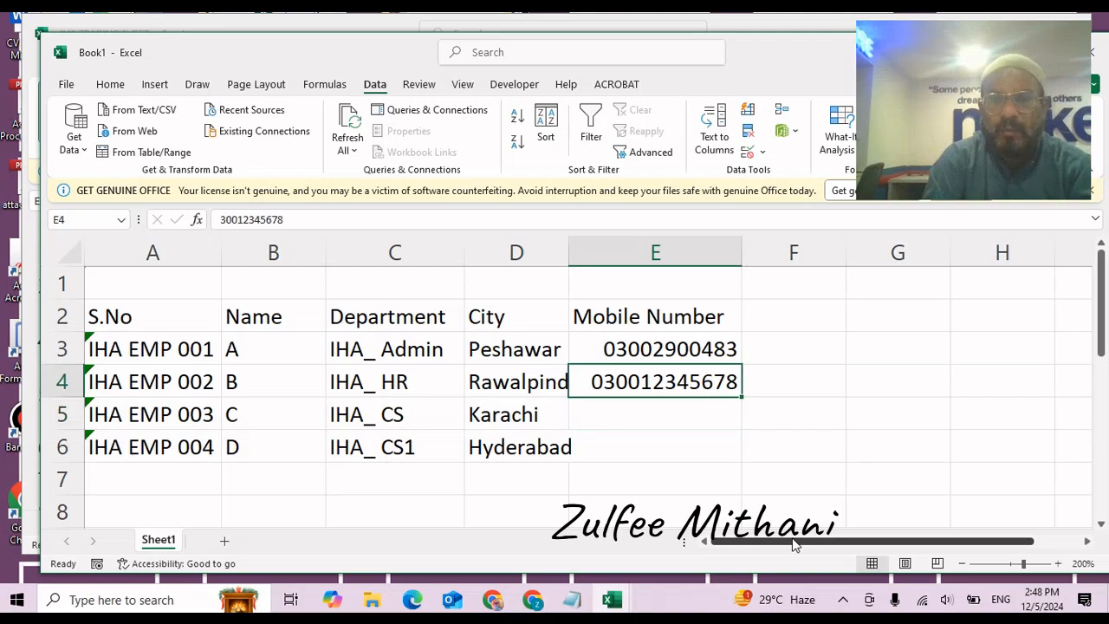
key(ctrl+1)
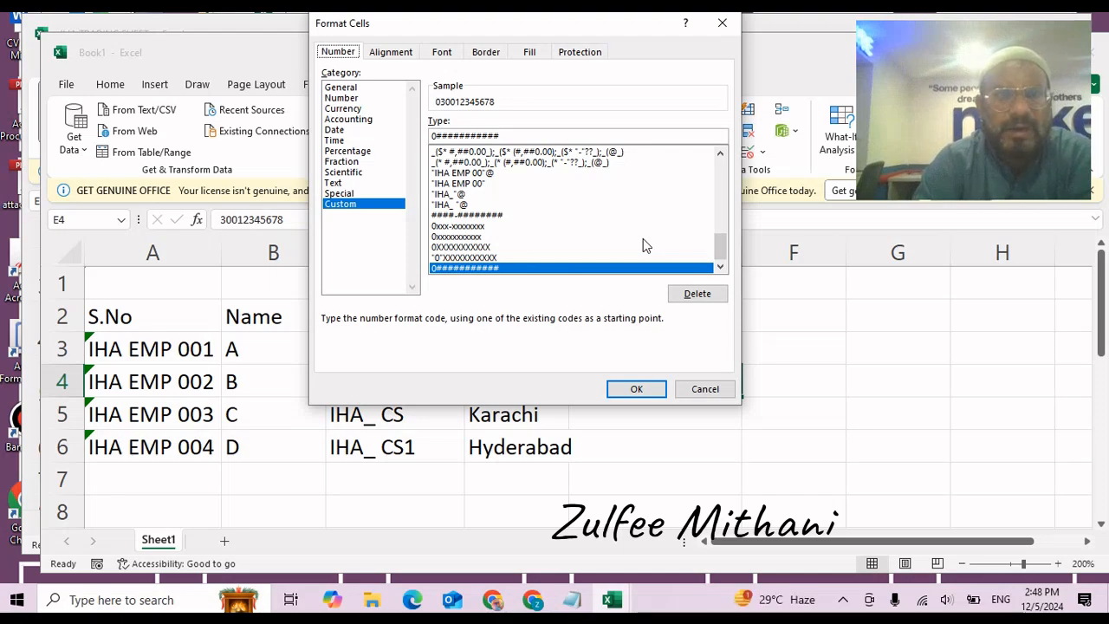
click(647, 391)
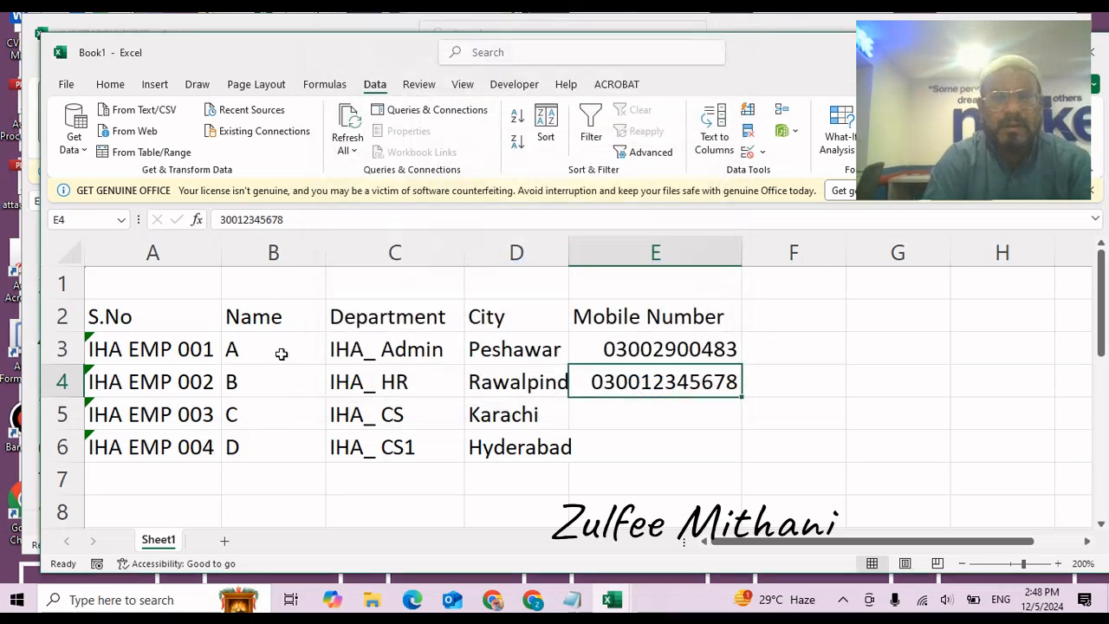
key(Return)
key(Left)
key(Left)
key(Left)
key(Left)
key(Up)
key(Up)
key(Up)
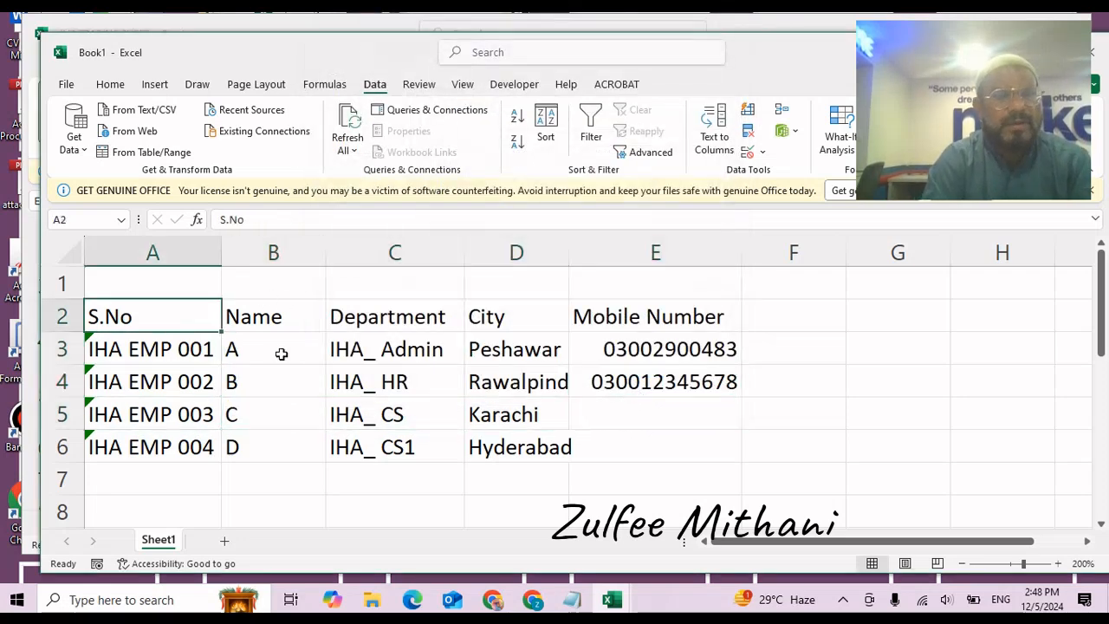
Turn A2:E6 into an Excel table with headers using Ctrl+T.
key(shift+Right)
key(shift+Right)
key(shift+Right)
key(shift+Right)
key(shift+Down)
key(shift+Down)
key(shift+Down)
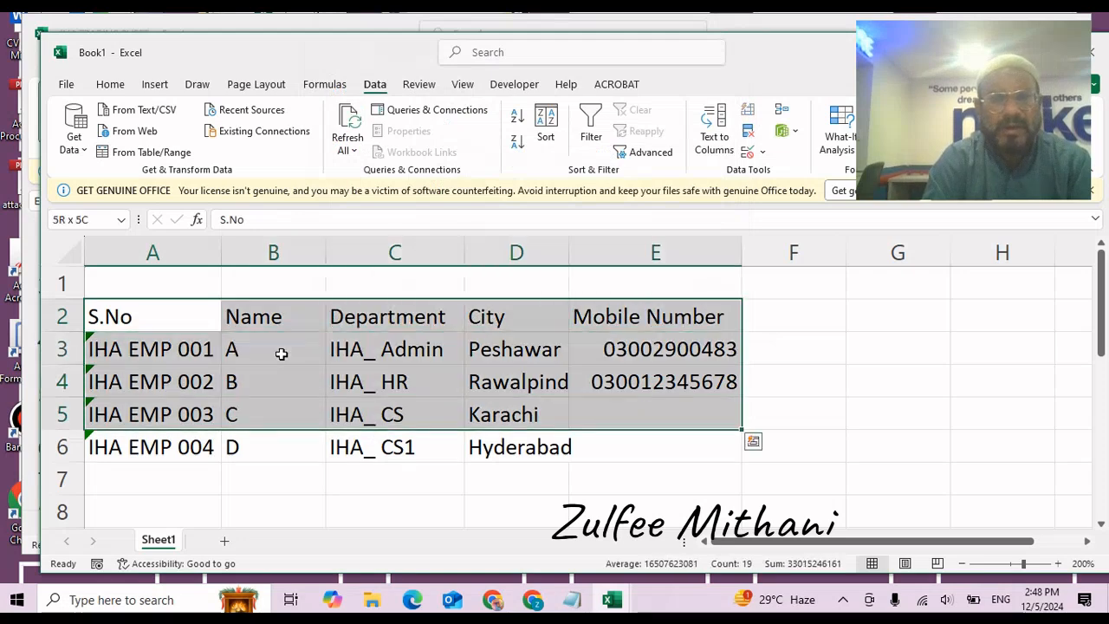
key(shift+Down)
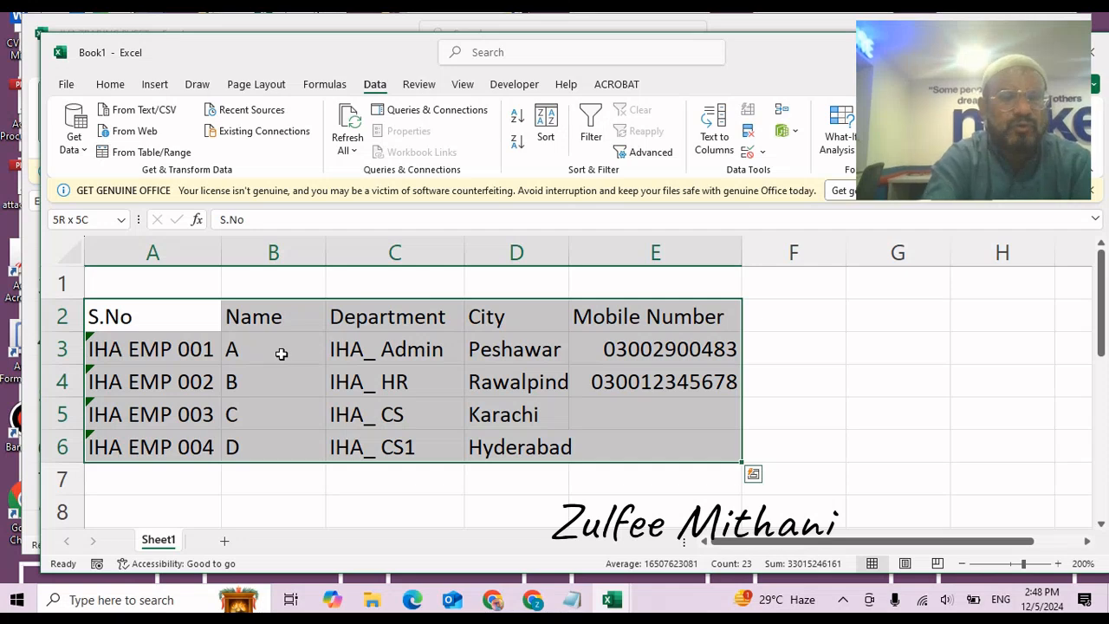
key(ctrl+t)
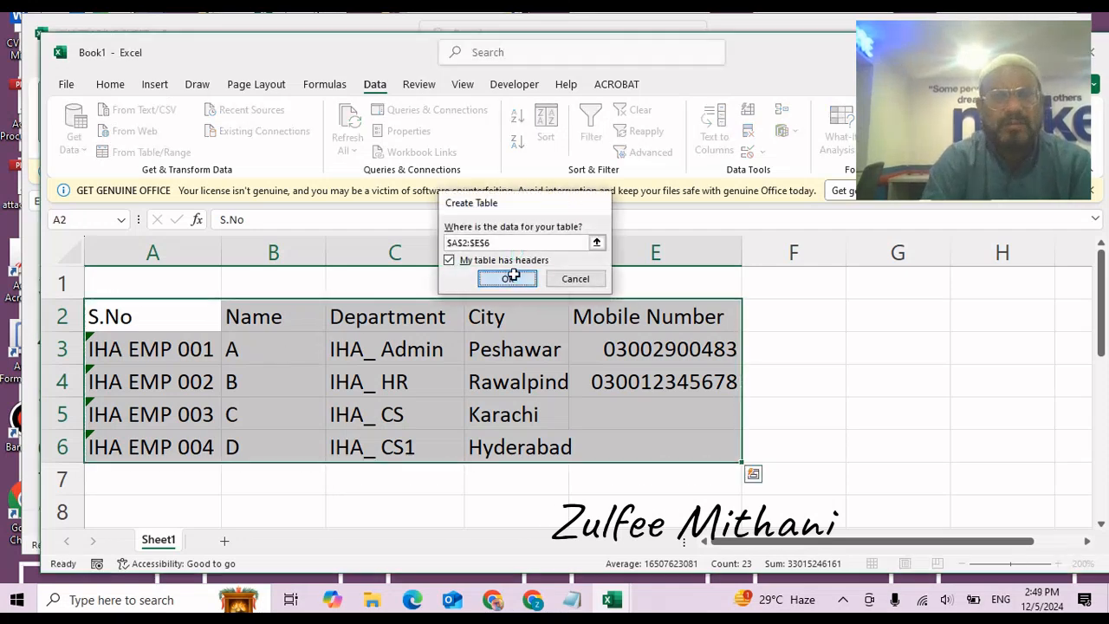
click(508, 278)
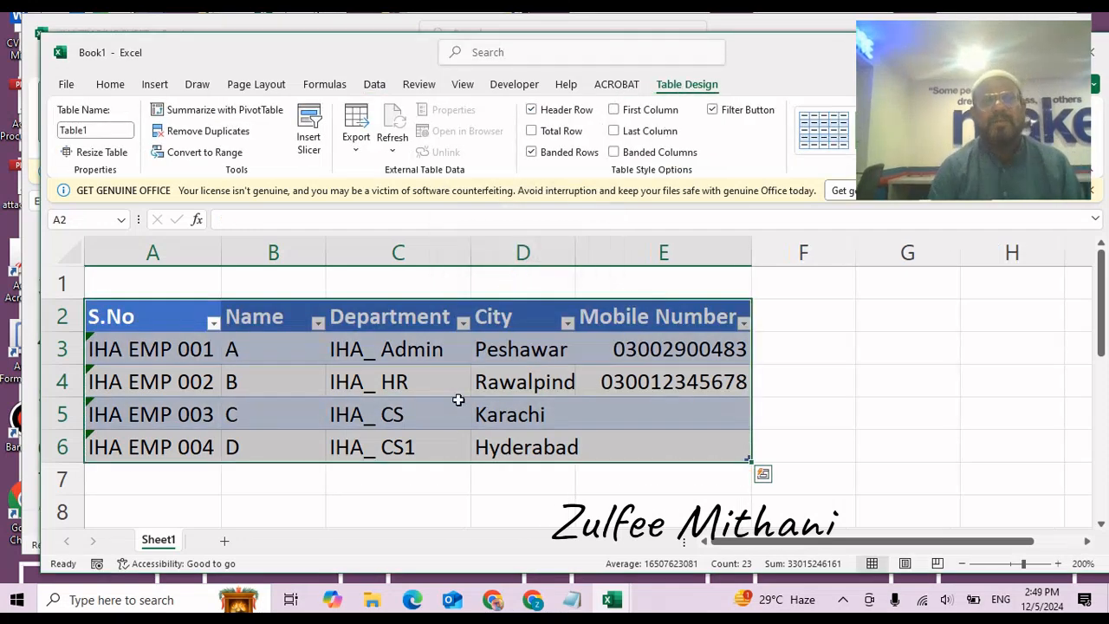